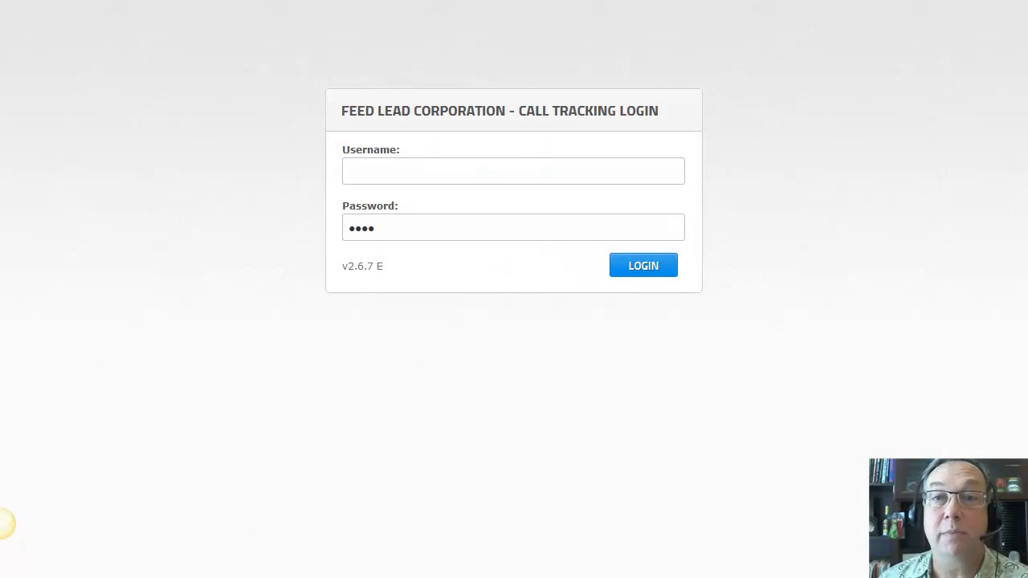
Sign in to FeedLead Call Tracking with the saved username
{"action": "left_click", "coordinate": [416, 176]}
{"action": "left_click", "coordinate": [414, 191]}
{"action": "left_click", "coordinate": [640, 266]}
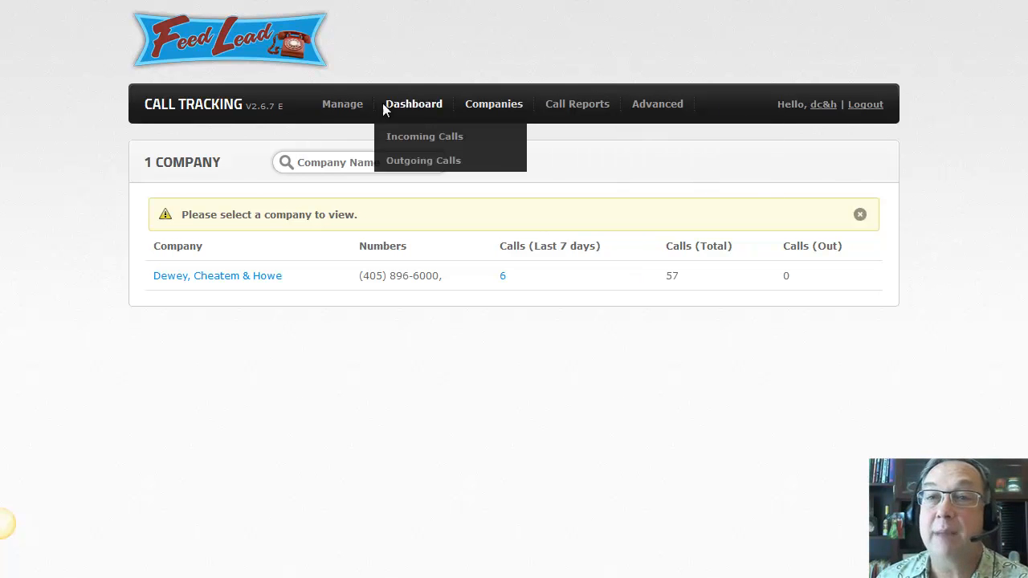
Open the Dewey, Cheatem & Howe dashboard, keep the chart on Last 30 Days, and review the call table
{"action": "mouse_move", "coordinate": [431, 116]}
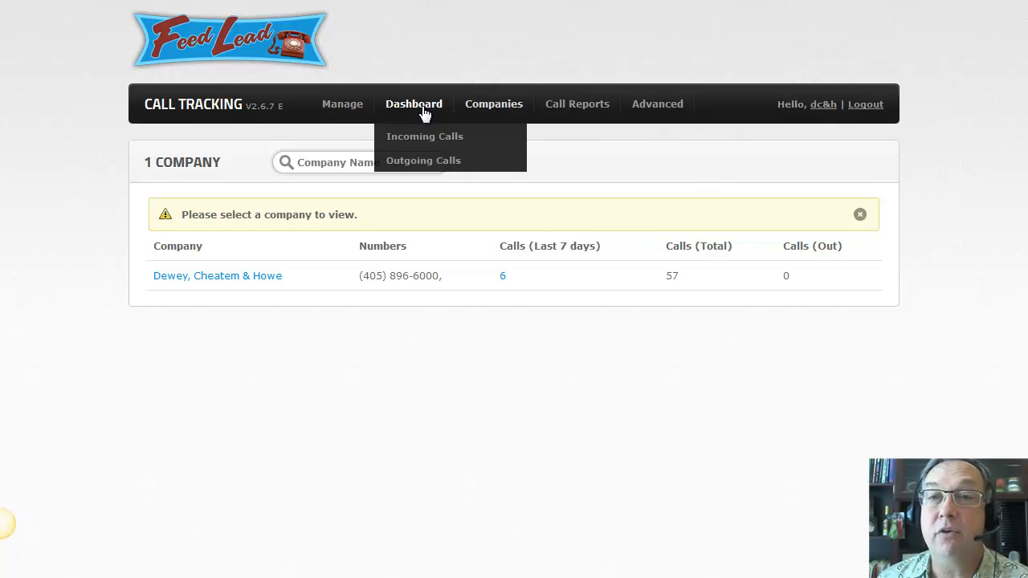
{"action": "mouse_move", "coordinate": [590, 122]}
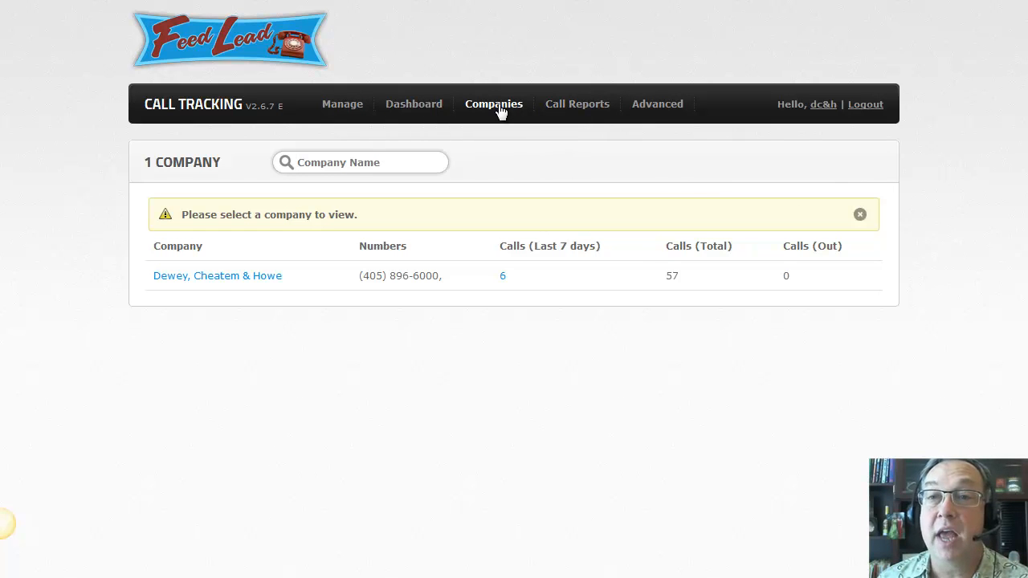
{"action": "left_click", "coordinate": [221, 278]}
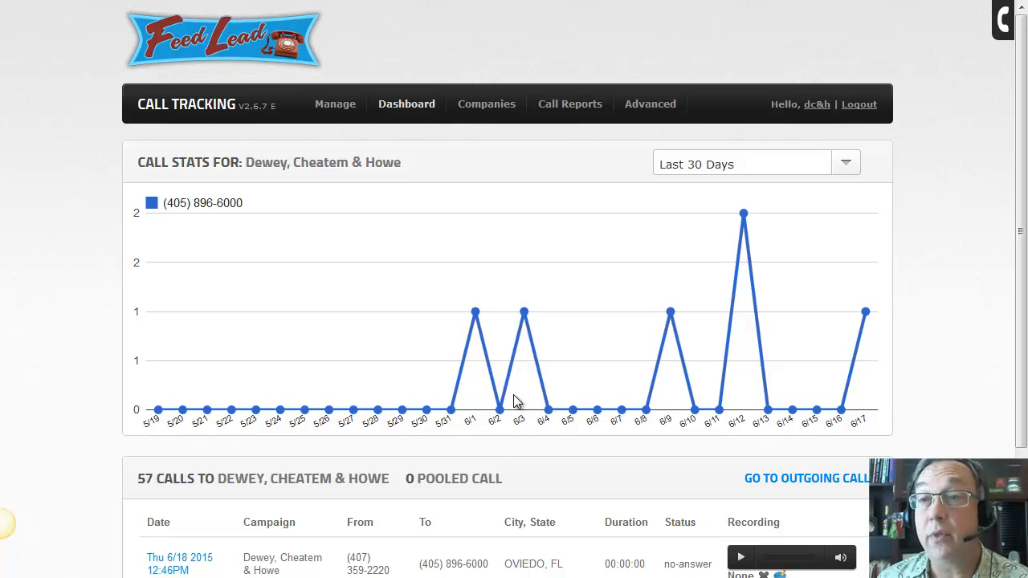
{"action": "left_click", "coordinate": [847, 169]}
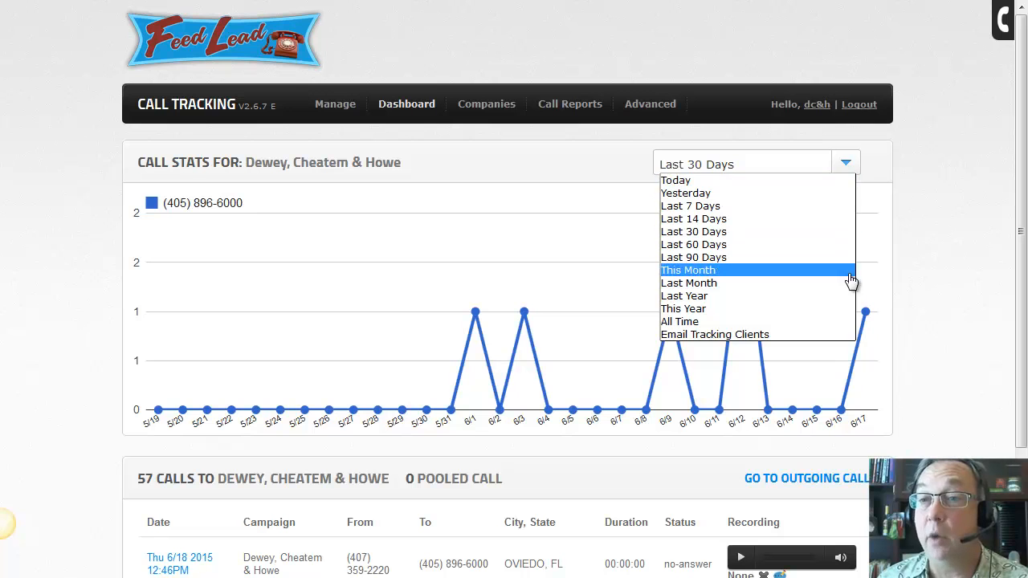
{"action": "left_click", "coordinate": [697, 233]}
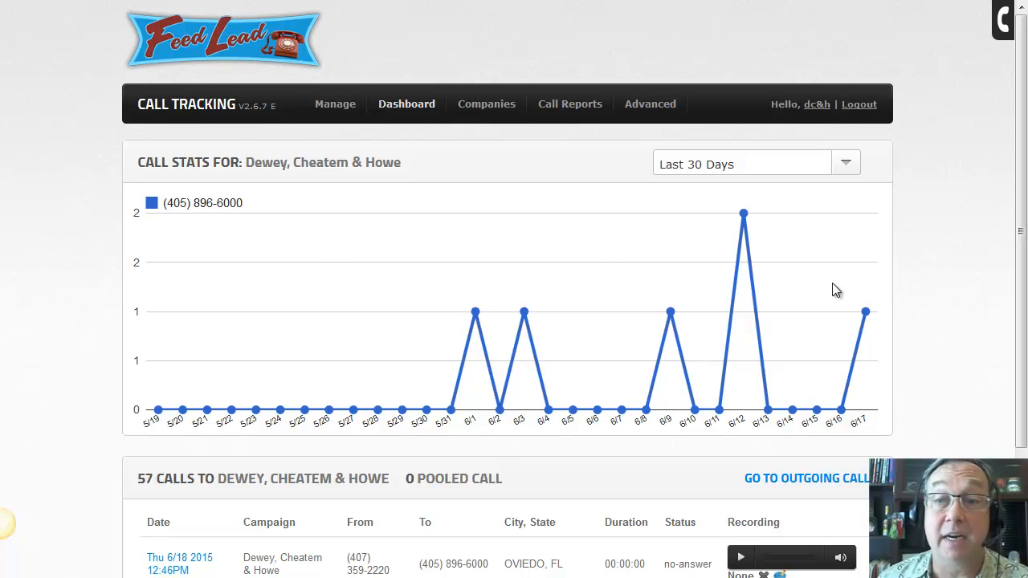
{"action": "left_click_drag", "start_coordinate": [1022, 202], "coordinate": [841, 432]}
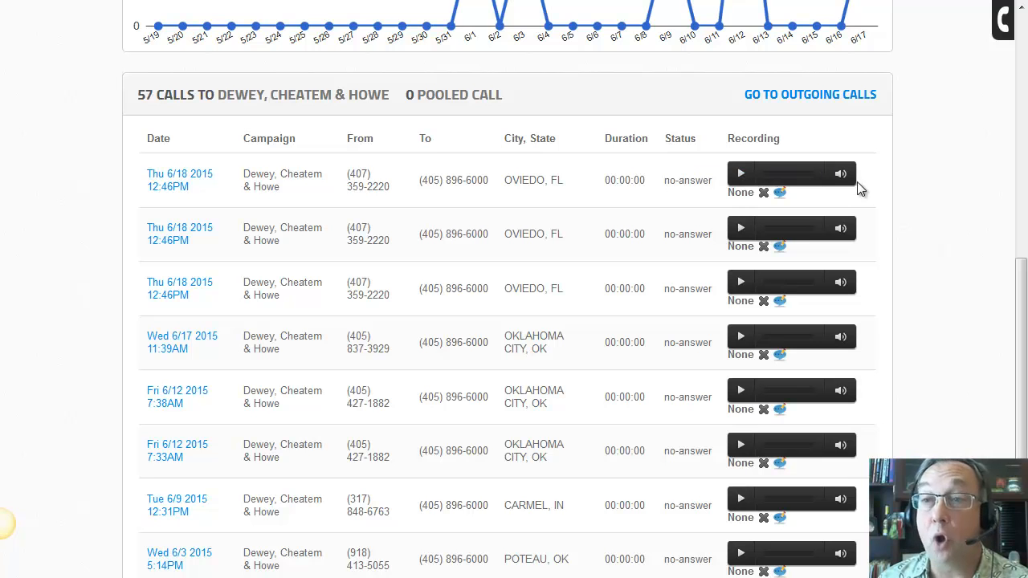
{"action": "scroll", "coordinate": [560, 277], "scroll_direction": "down", "scroll_amount": 1}
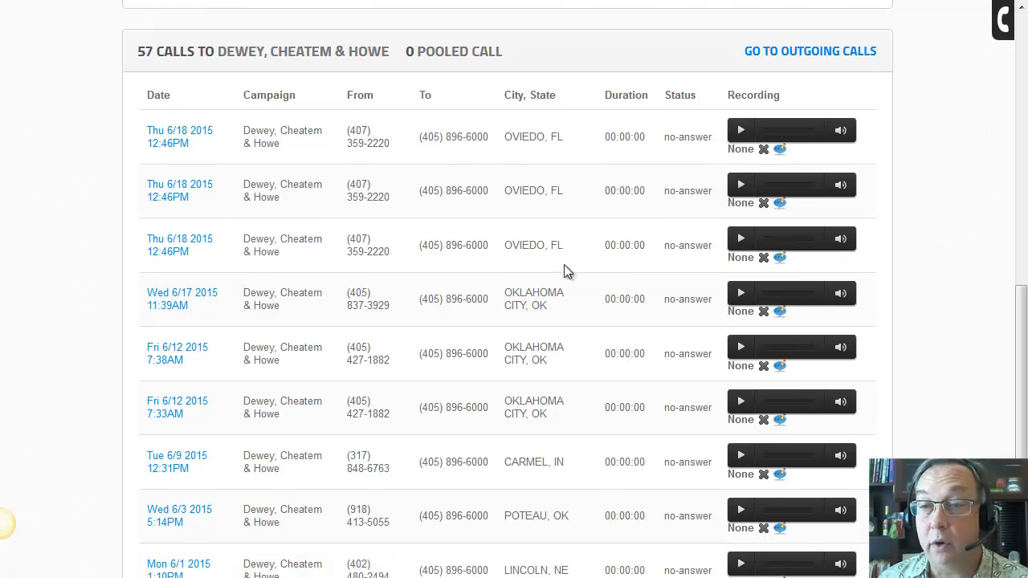
{"action": "scroll", "coordinate": [553, 385], "scroll_direction": "up", "scroll_amount": 1}
{"action": "scroll", "coordinate": [553, 385], "scroll_direction": "up", "scroll_amount": 2}
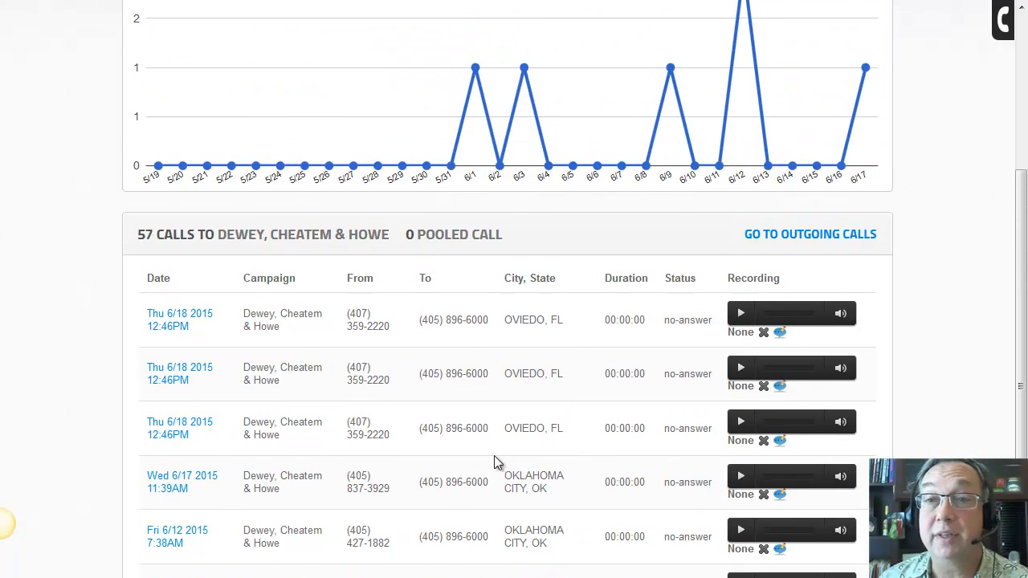
Open the 6/18 12:46PM Oviedo, FL call's details and review its location map
{"action": "left_click", "coordinate": [175, 327]}
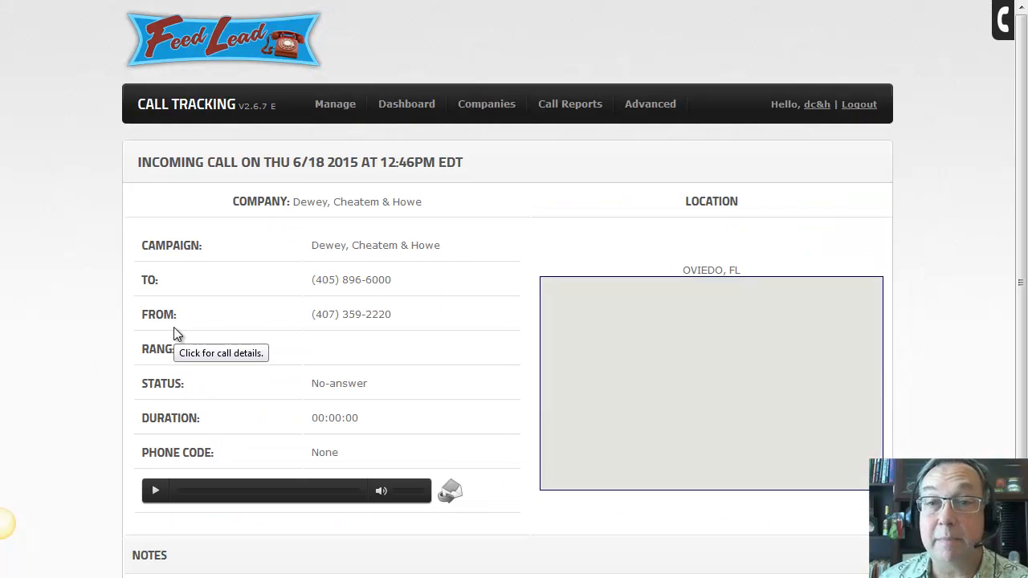
{"action": "scroll", "coordinate": [175, 329], "scroll_direction": "down", "scroll_amount": 4}
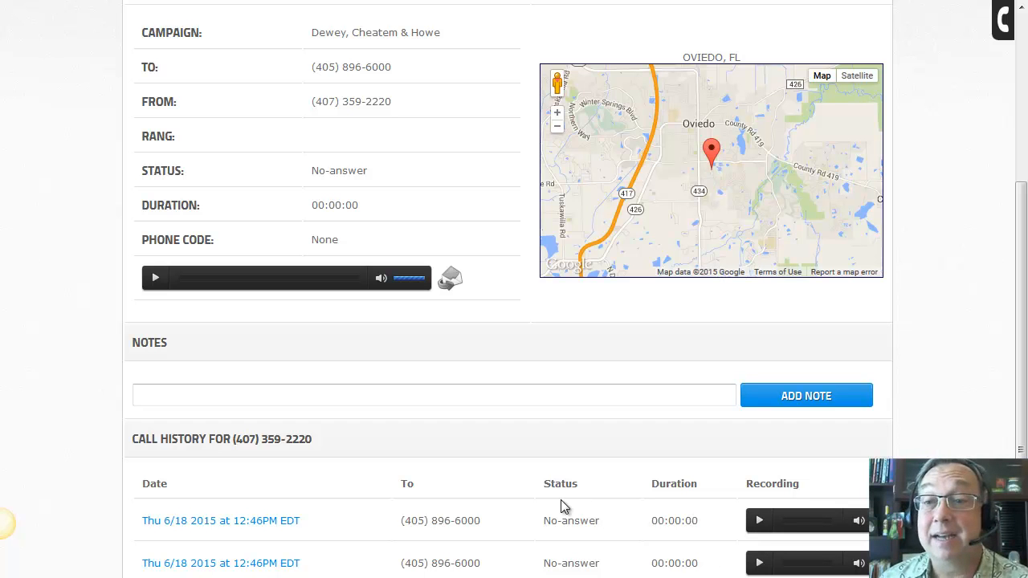
{"action": "scroll", "coordinate": [561, 498], "scroll_direction": "up", "scroll_amount": 3}
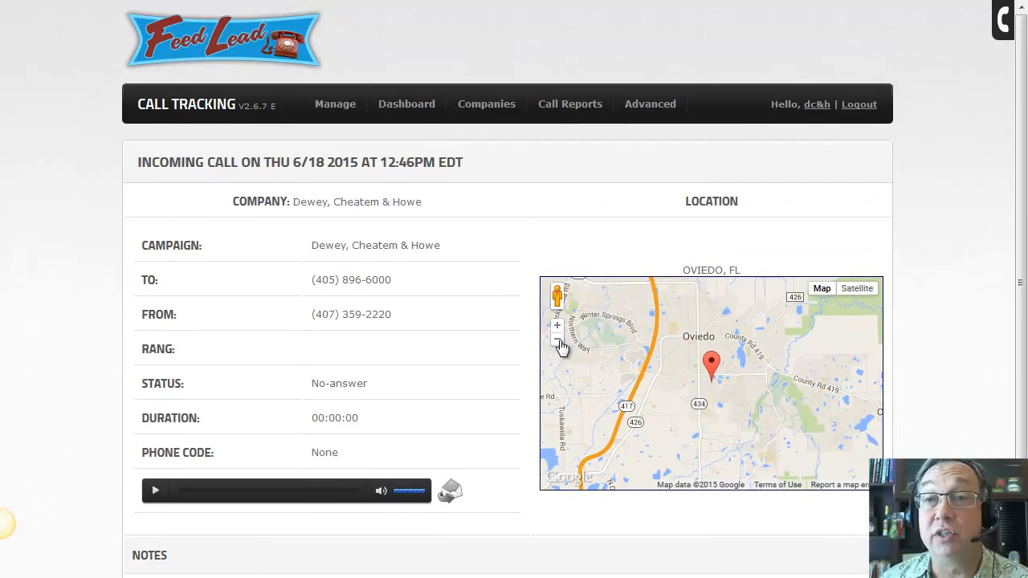
Return to the Dewey, Cheatem & Howe dashboard via Companies, then open the saved contact lists
{"action": "left_click", "coordinate": [495, 116]}
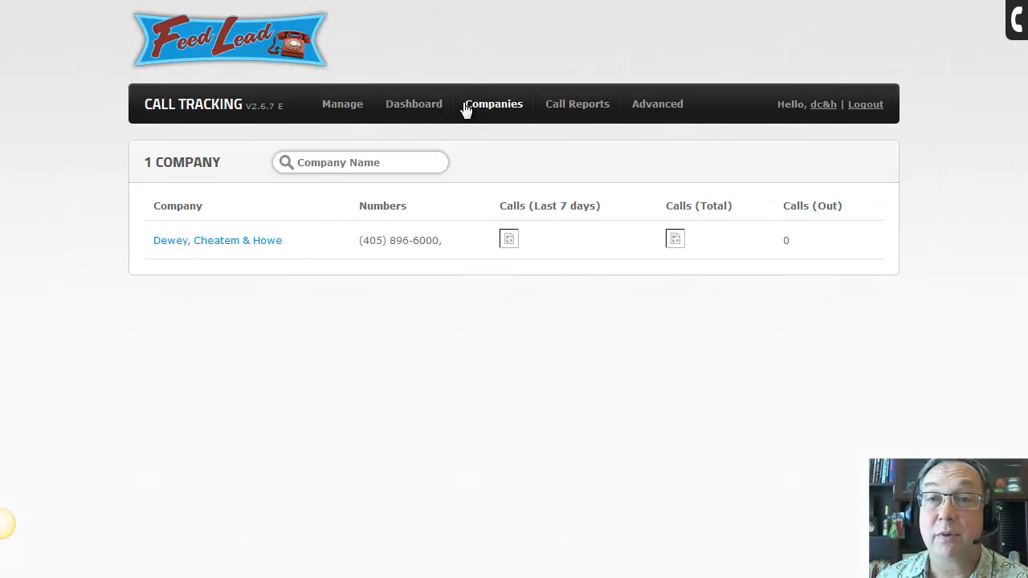
{"action": "mouse_move", "coordinate": [409, 108]}
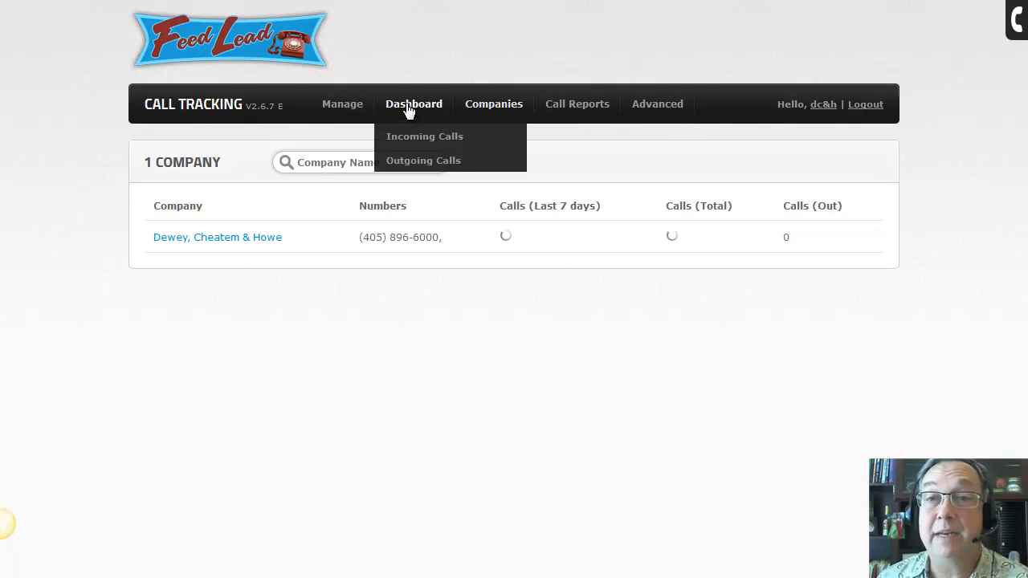
{"action": "left_click", "coordinate": [264, 239]}
{"action": "mouse_move", "coordinate": [645, 121]}
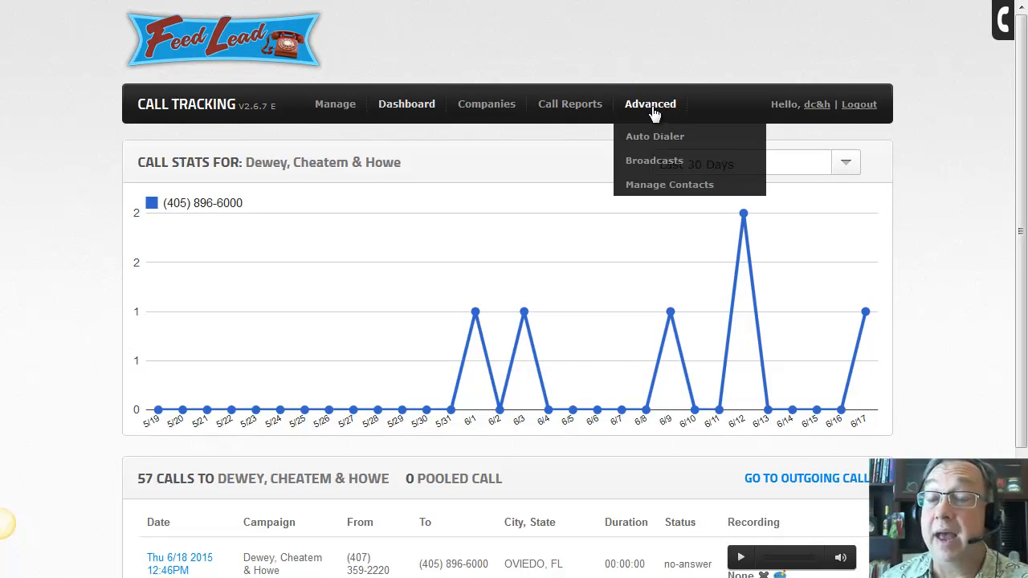
{"action": "left_click", "coordinate": [686, 188]}
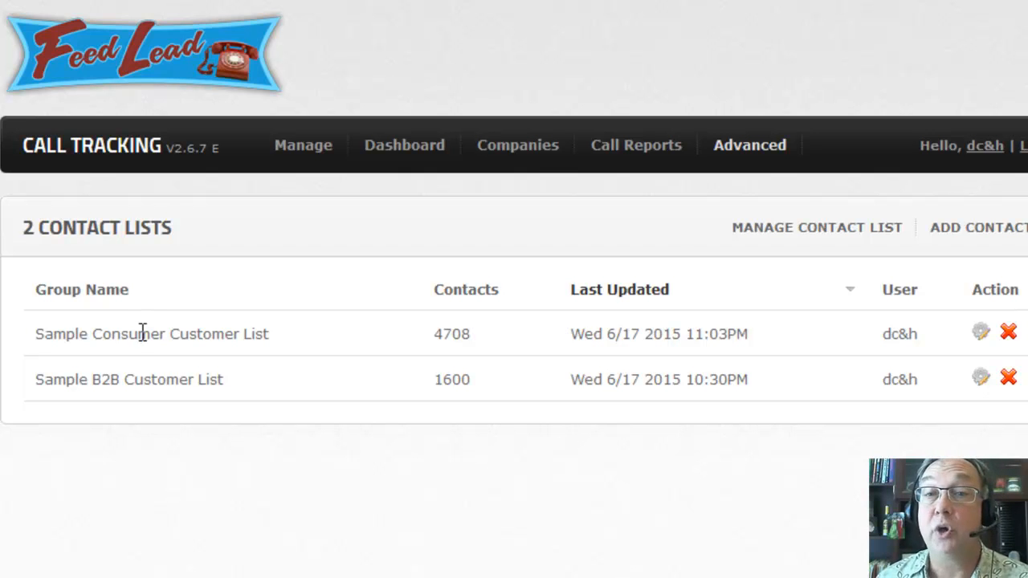
Start a new contact list and download the ad_contacts_sample.csv template
{"action": "left_click", "coordinate": [992, 231]}
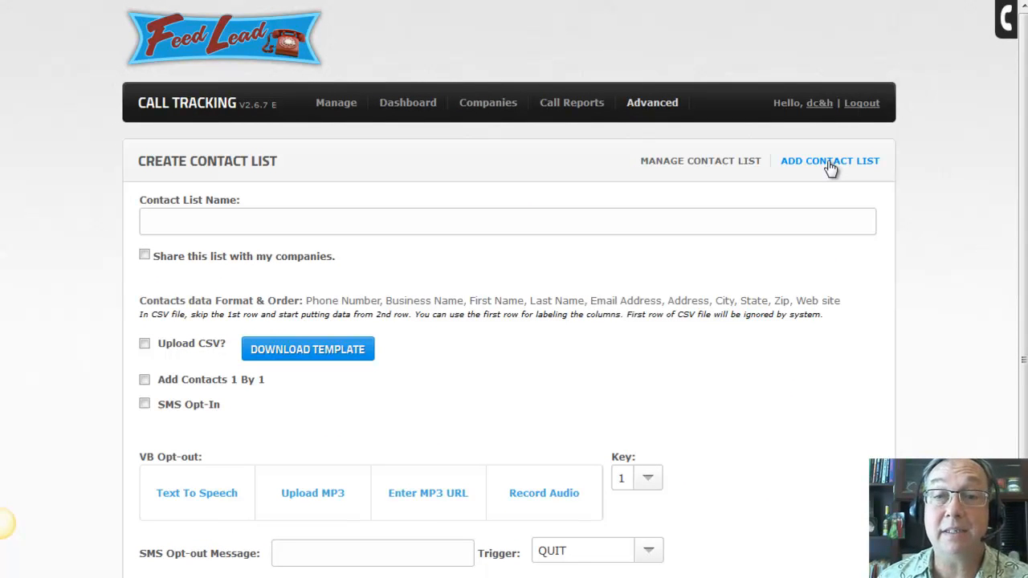
{"action": "left_click", "coordinate": [303, 361]}
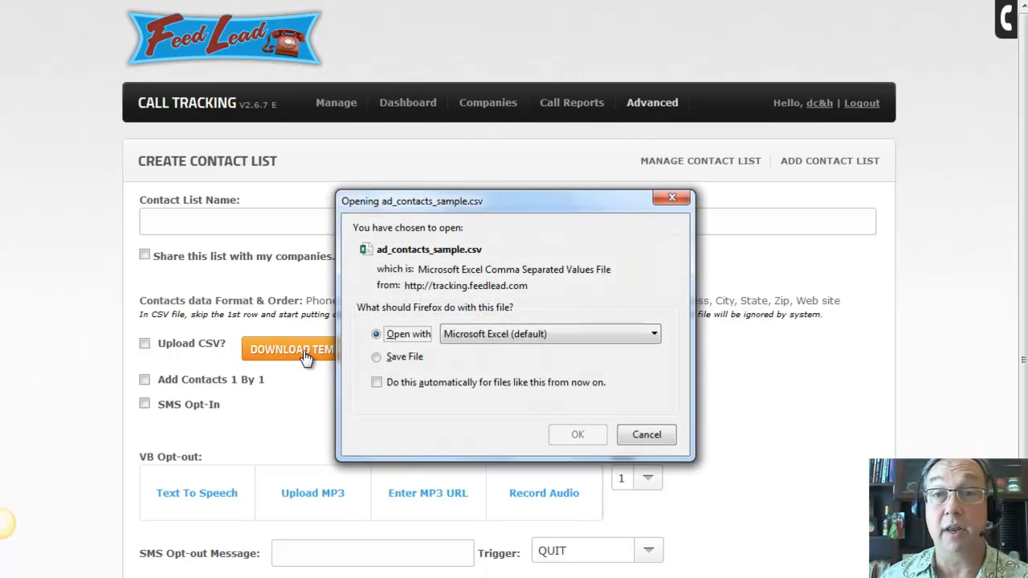
Open ad_contacts_sample.csv in Excel and widen columns A, C and D so headers read fully
{"action": "left_click", "coordinate": [574, 433]}
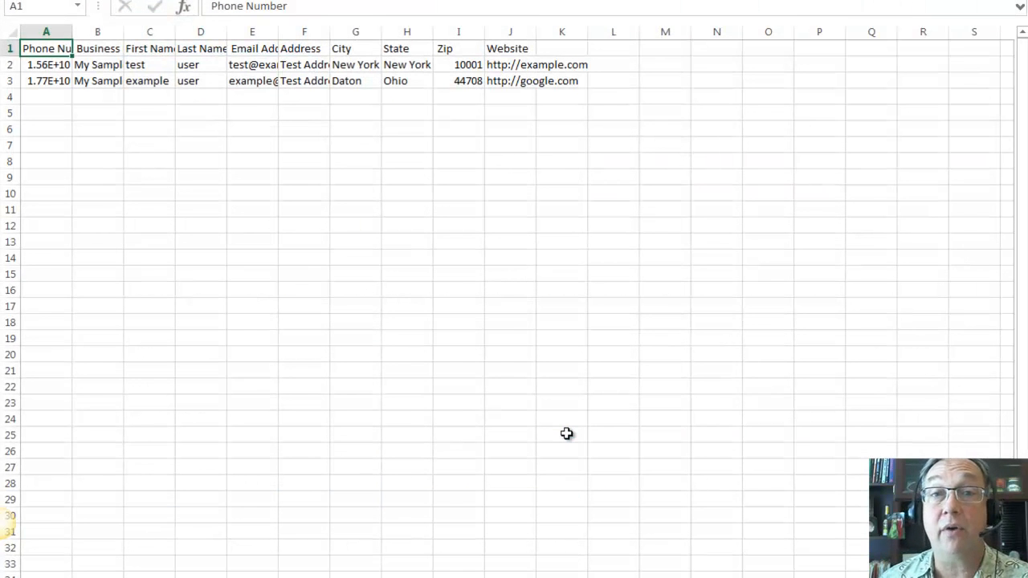
{"action": "left_click_drag", "start_coordinate": [72, 34], "coordinate": [239, 30]}
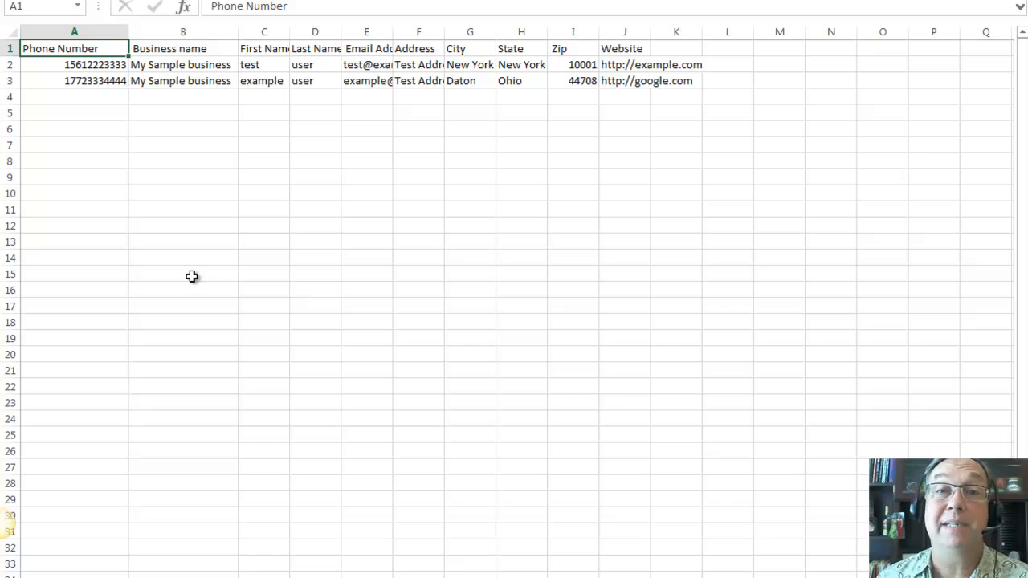
{"action": "left_click_drag", "start_coordinate": [289, 32], "coordinate": [476, 32]}
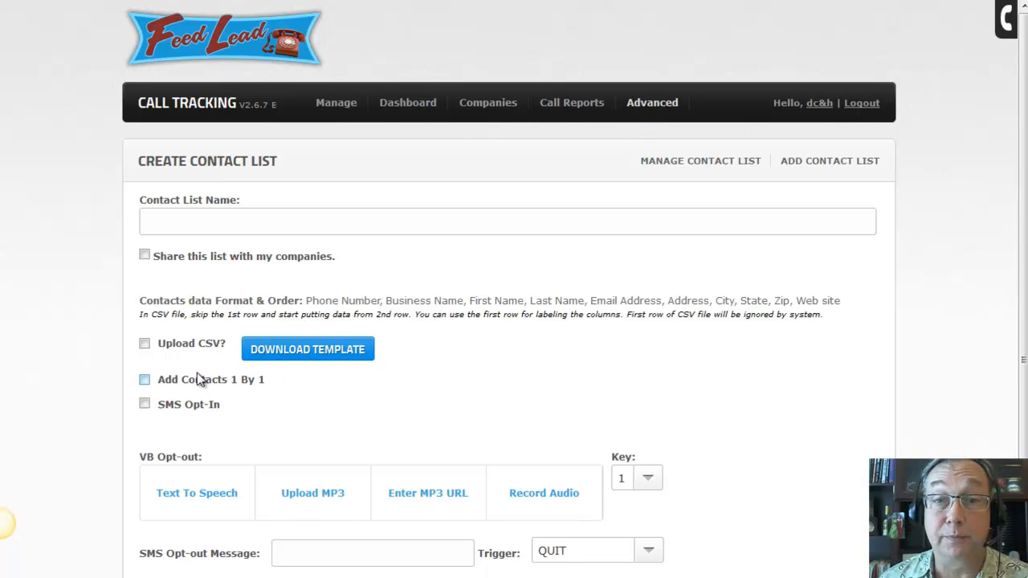
Return to the contact lists and open Sample Consumer Customer List for editing to review its contacts
{"action": "scroll", "coordinate": [447, 386], "scroll_direction": "down", "scroll_amount": 1}
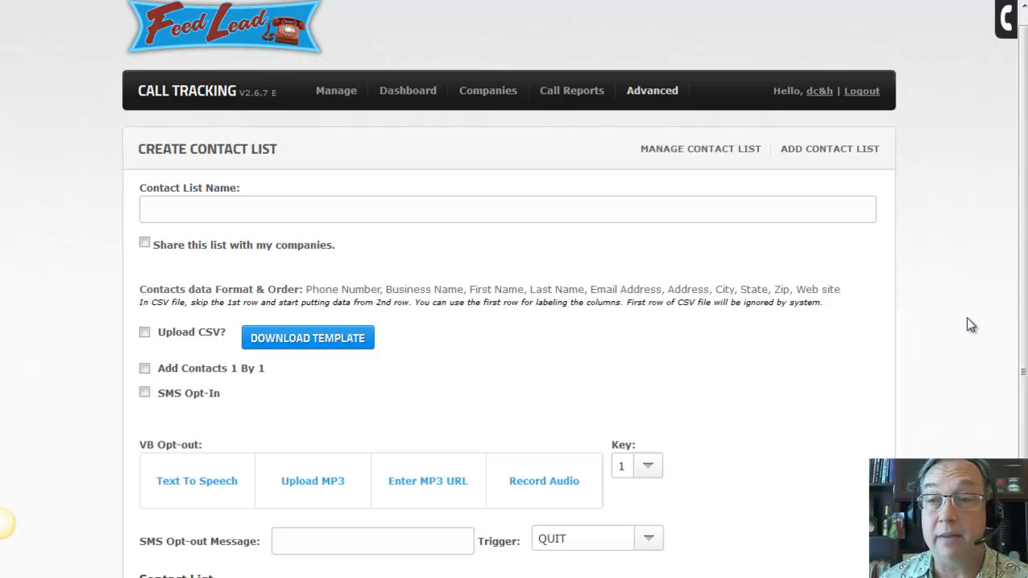
{"action": "left_click", "coordinate": [707, 149]}
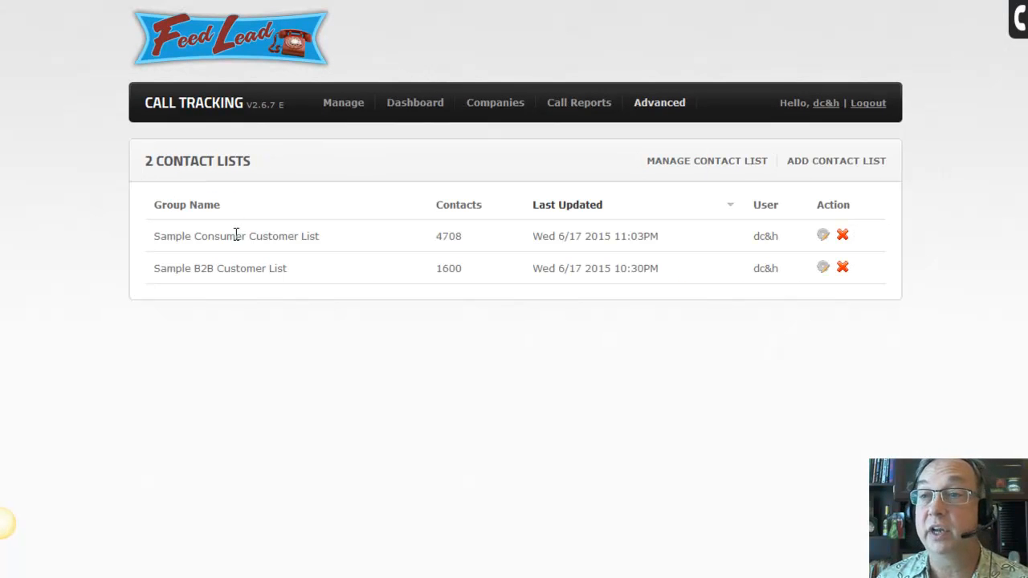
{"action": "left_click", "coordinate": [824, 238]}
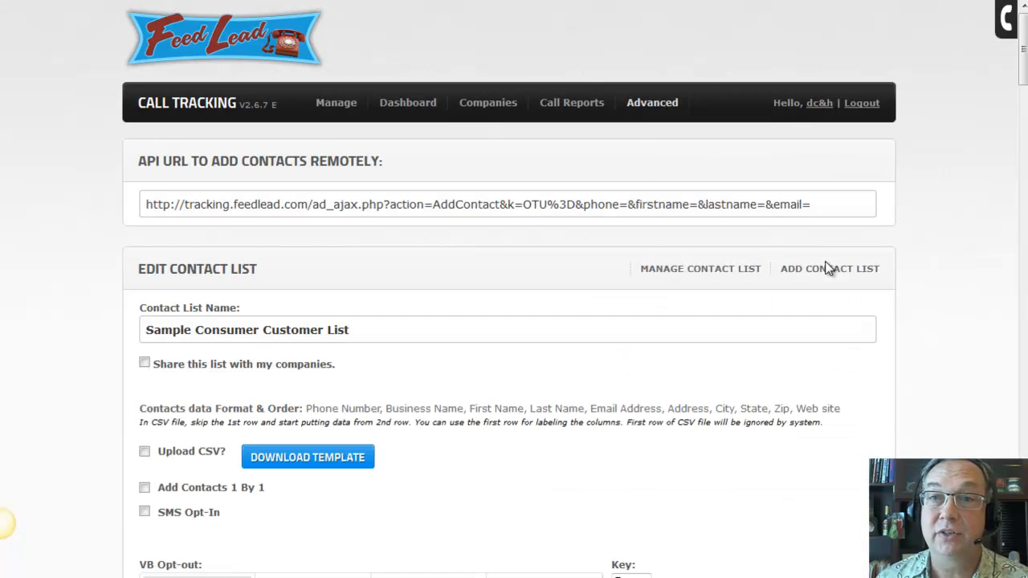
{"action": "scroll", "coordinate": [824, 336], "scroll_direction": "down", "scroll_amount": 10}
{"action": "scroll", "coordinate": [252, 274], "scroll_direction": "down", "scroll_amount": 1}
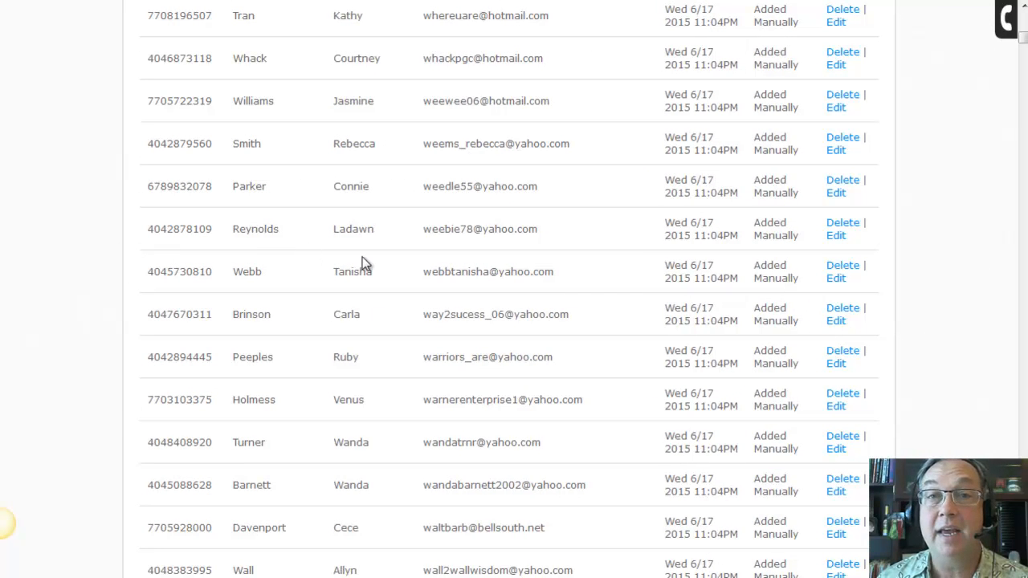
{"action": "scroll", "coordinate": [491, 236], "scroll_direction": "up", "scroll_amount": 15}
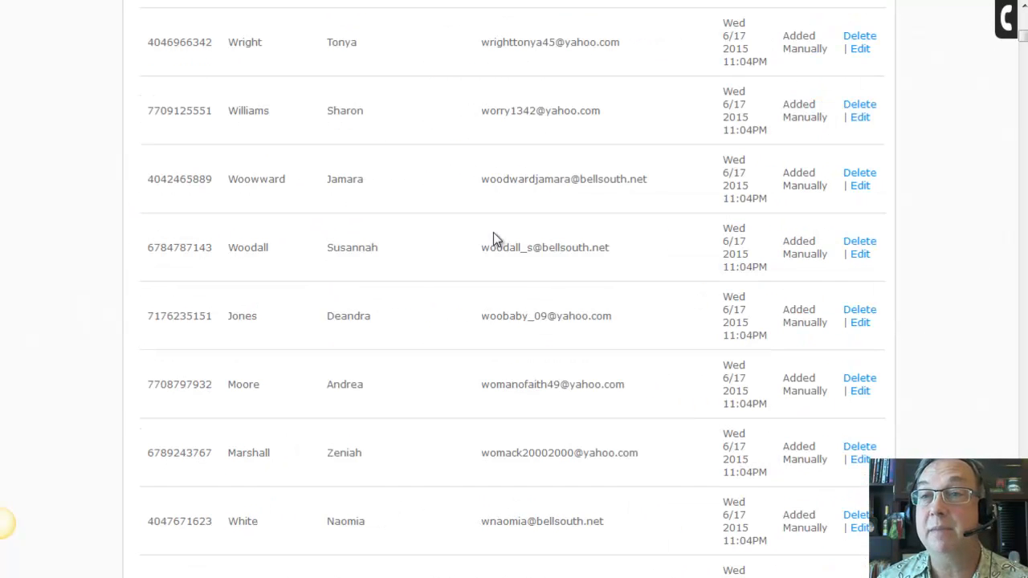
Open one contact's edit form and review its name, phone, e-mail, address and location map
{"action": "left_click", "coordinate": [860, 254]}
{"action": "scroll", "coordinate": [239, 291], "scroll_direction": "down", "scroll_amount": 3}
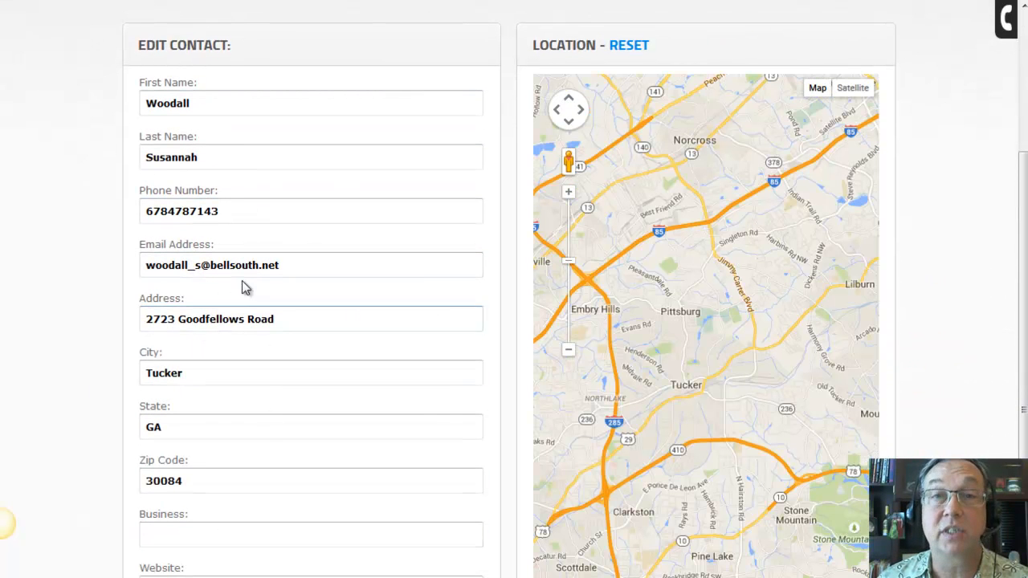
{"action": "scroll", "coordinate": [293, 183], "scroll_direction": "down", "scroll_amount": 1}
{"action": "left_click", "coordinate": [212, 464]}
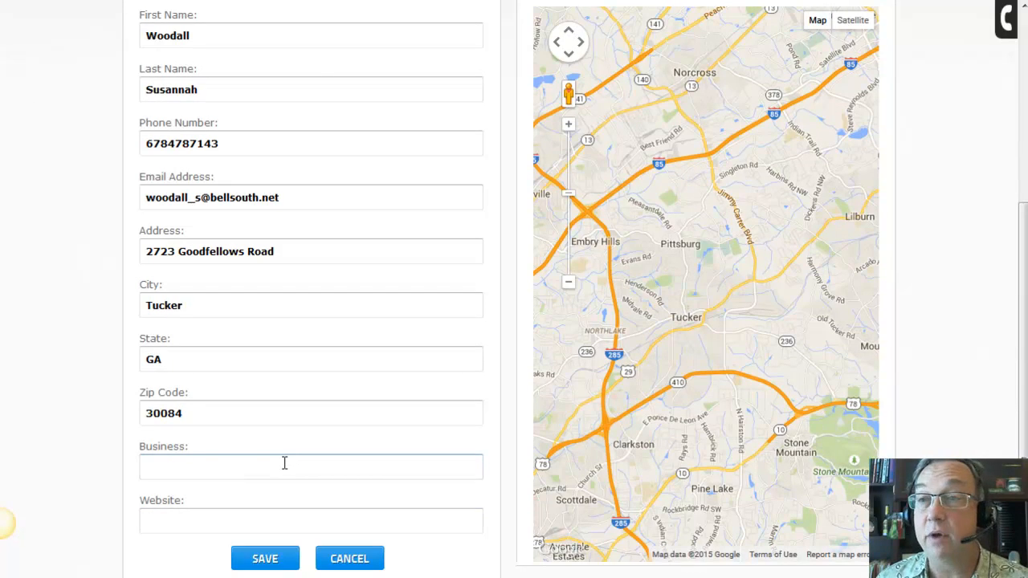
{"action": "scroll", "coordinate": [282, 462], "scroll_direction": "up", "scroll_amount": 1}
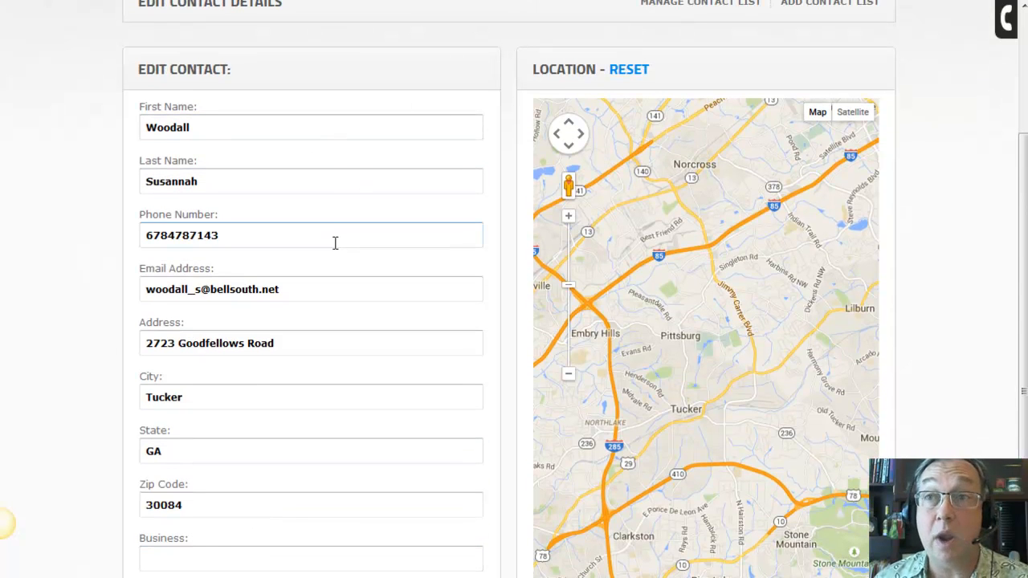
{"action": "scroll", "coordinate": [338, 315], "scroll_direction": "up", "scroll_amount": 2}
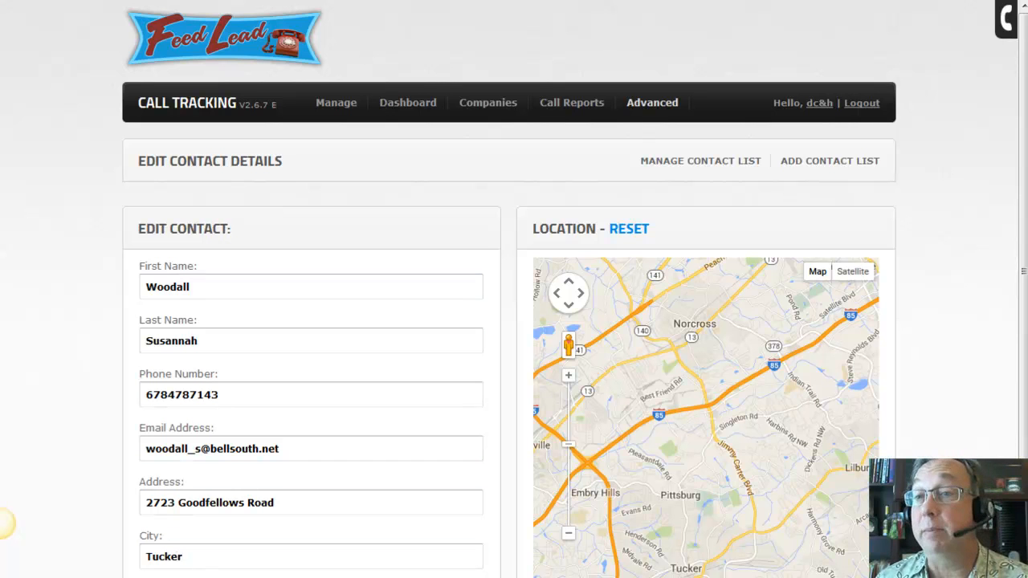
{"action": "mouse_move", "coordinate": [663, 108]}
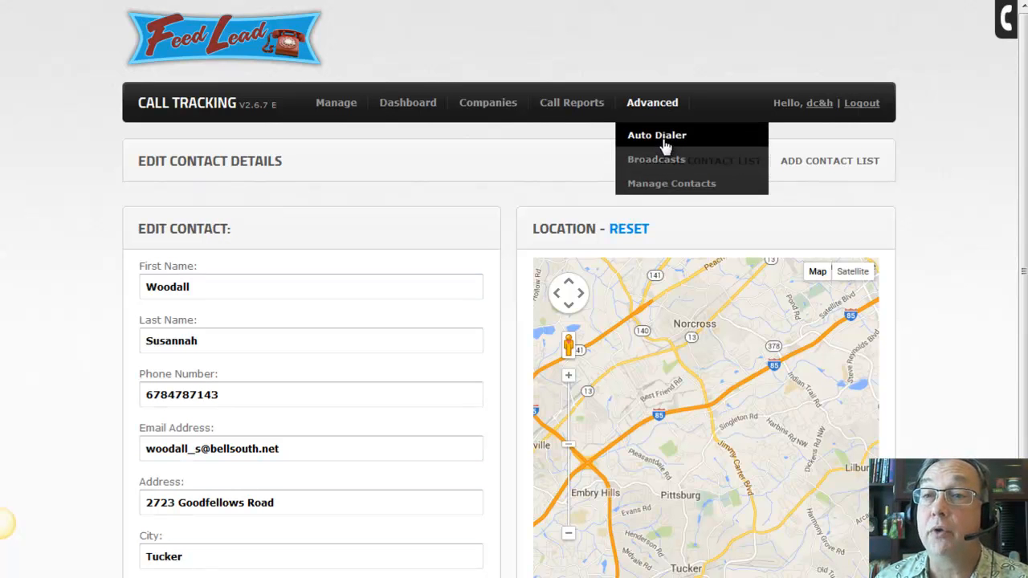
Open the Sample Auto Dialer Campaign for editing and assign it the account's tracking number
{"action": "left_click", "coordinate": [657, 135]}
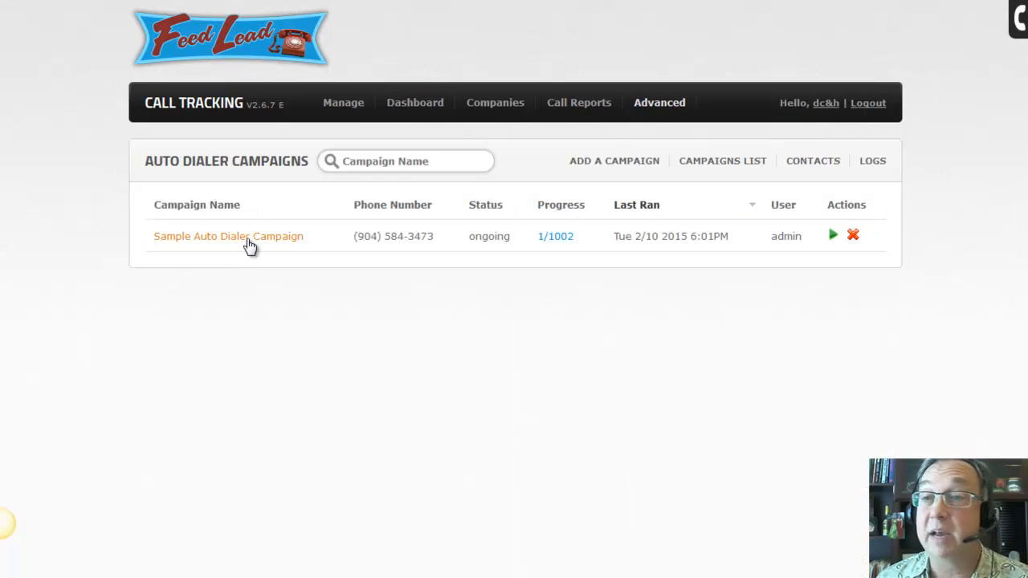
{"action": "left_click", "coordinate": [248, 238]}
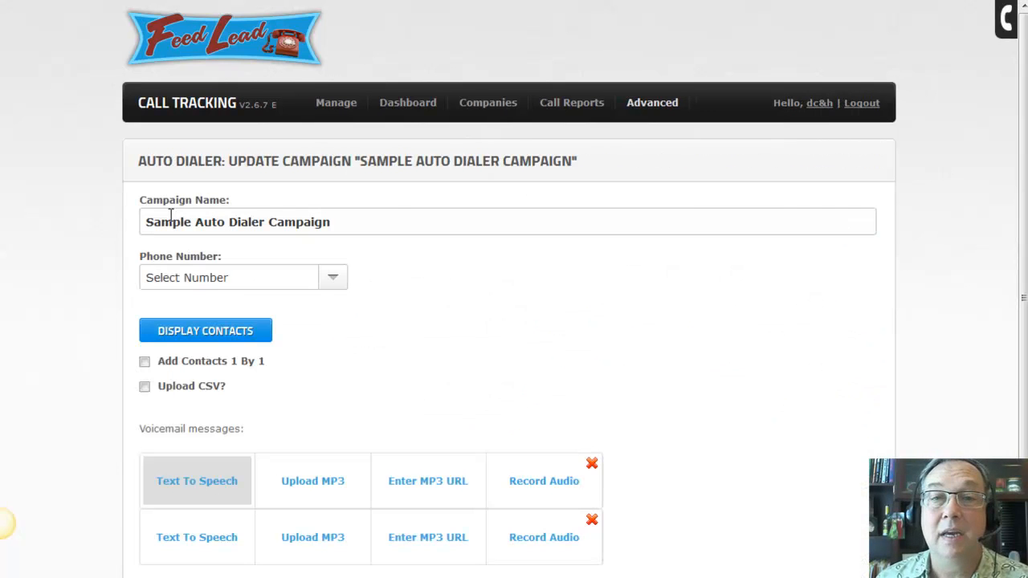
{"action": "left_click", "coordinate": [335, 279]}
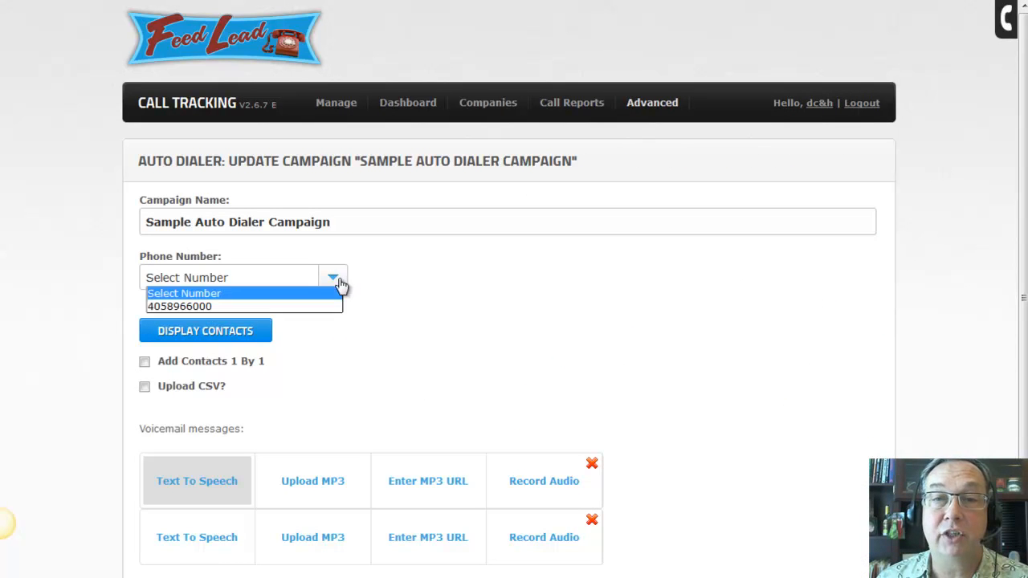
{"action": "left_click", "coordinate": [327, 307]}
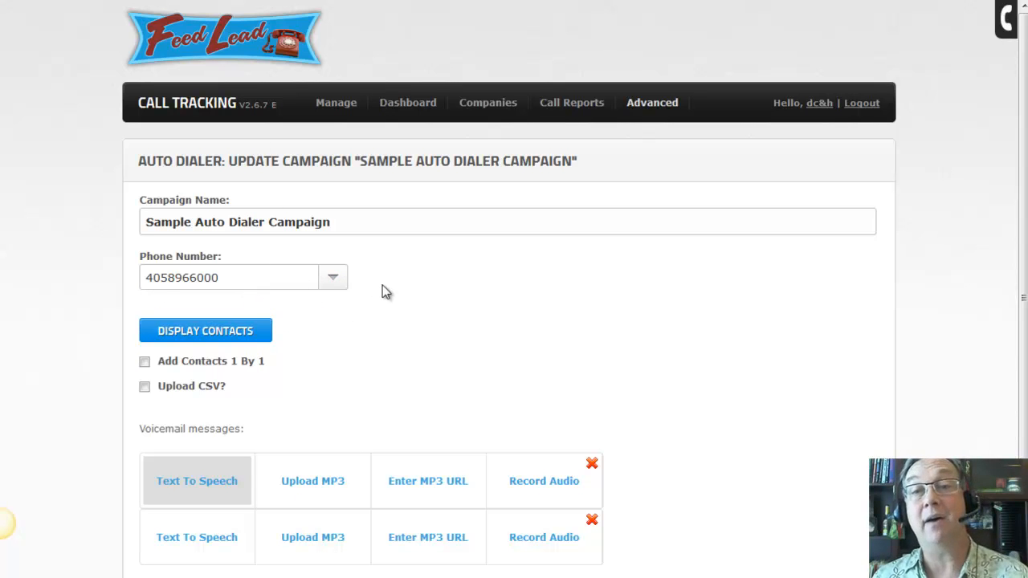
{"action": "scroll", "coordinate": [382, 291], "scroll_direction": "down", "scroll_amount": 2}
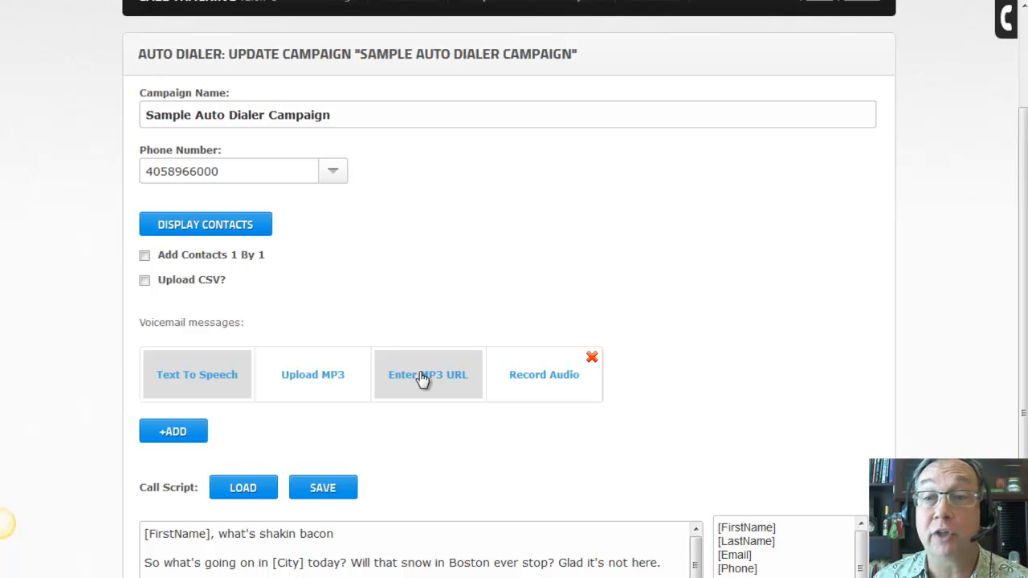
{"action": "left_click", "coordinate": [561, 394]}
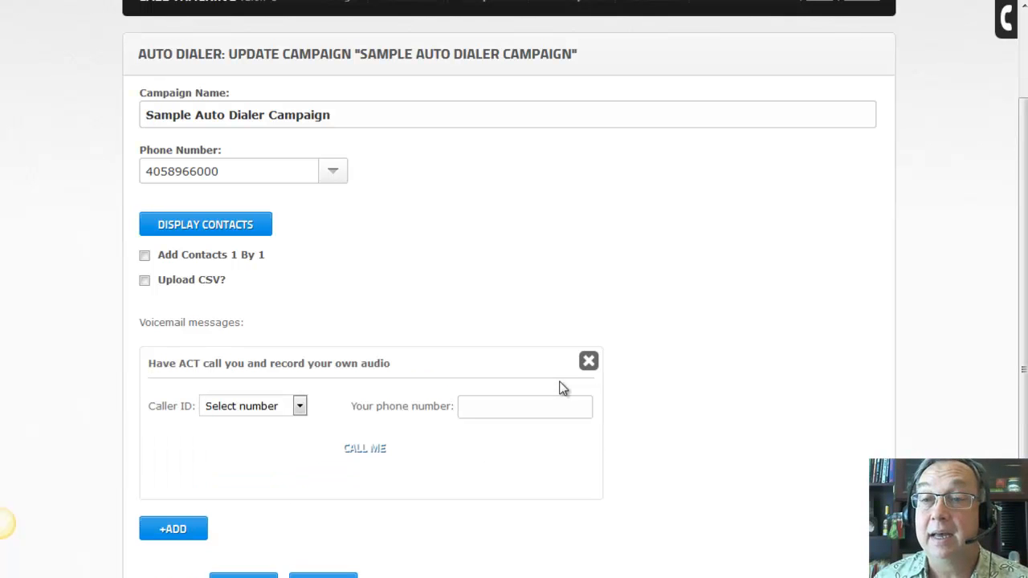
{"action": "left_click", "coordinate": [297, 406]}
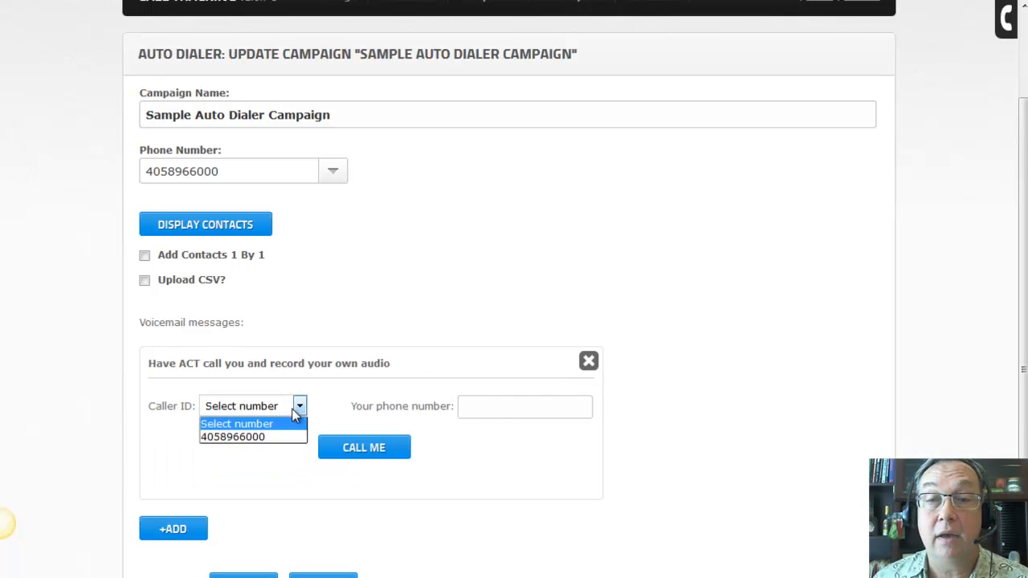
{"action": "left_click", "coordinate": [288, 438]}
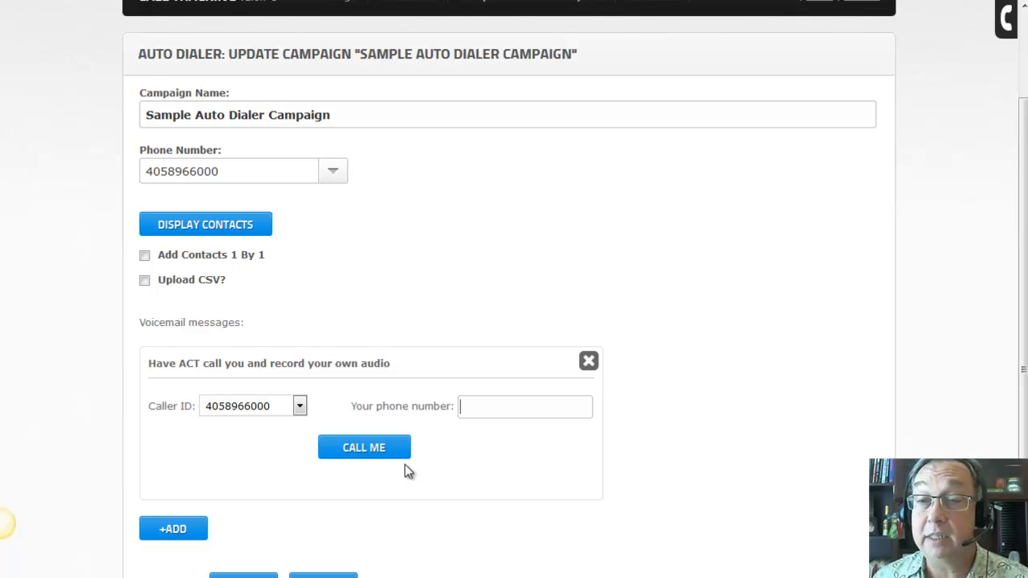
{"action": "left_click", "coordinate": [588, 361]}
{"action": "scroll", "coordinate": [658, 329], "scroll_direction": "down", "scroll_amount": 2}
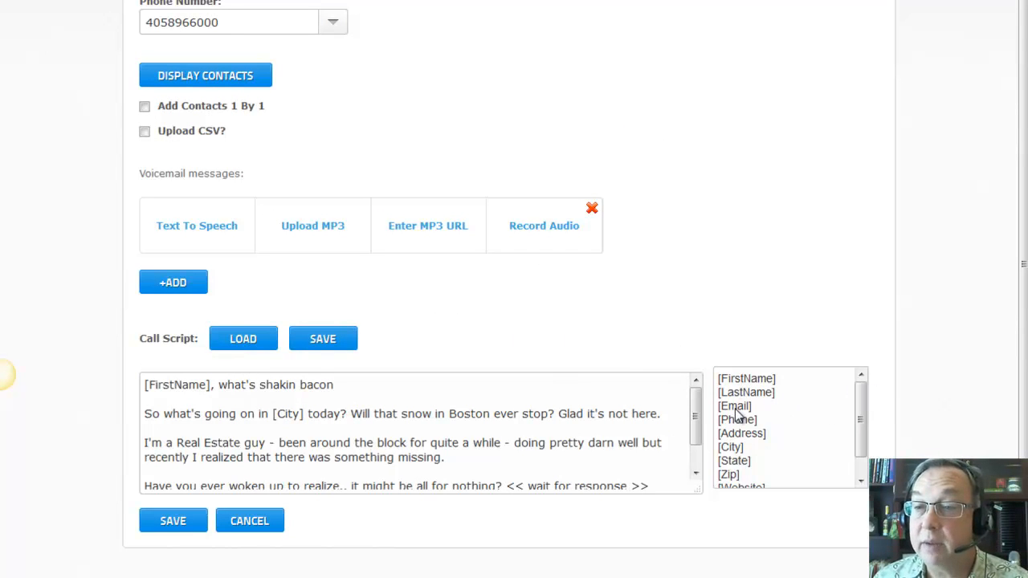
{"action": "left_click_drag", "start_coordinate": [863, 423], "coordinate": [861, 391]}
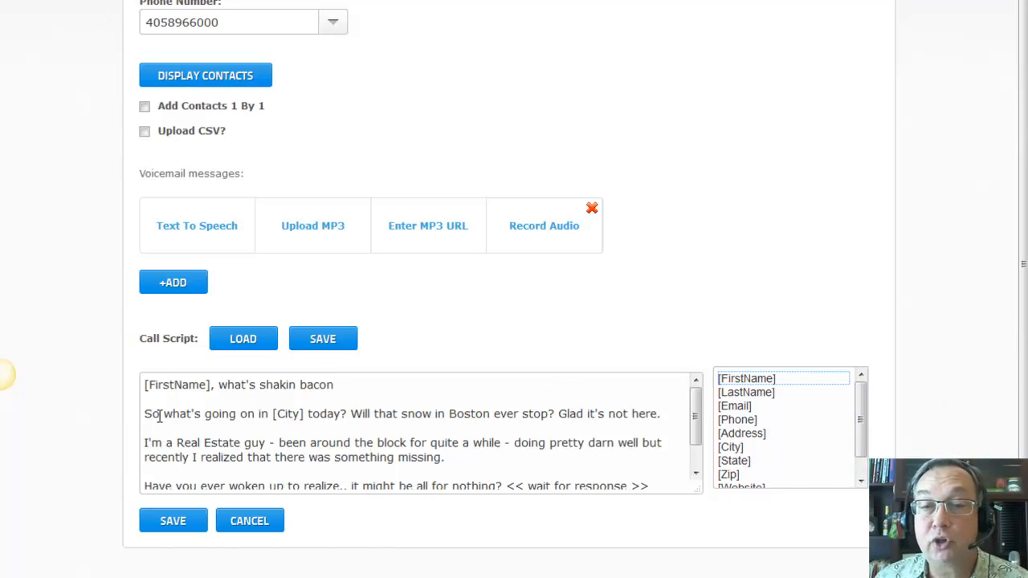
{"action": "mouse_move", "coordinate": [703, 396]}
{"action": "left_mouse_down"}
{"action": "mouse_move", "coordinate": [698, 437]}
{"action": "mouse_move", "coordinate": [696, 389]}
{"action": "left_mouse_up"}
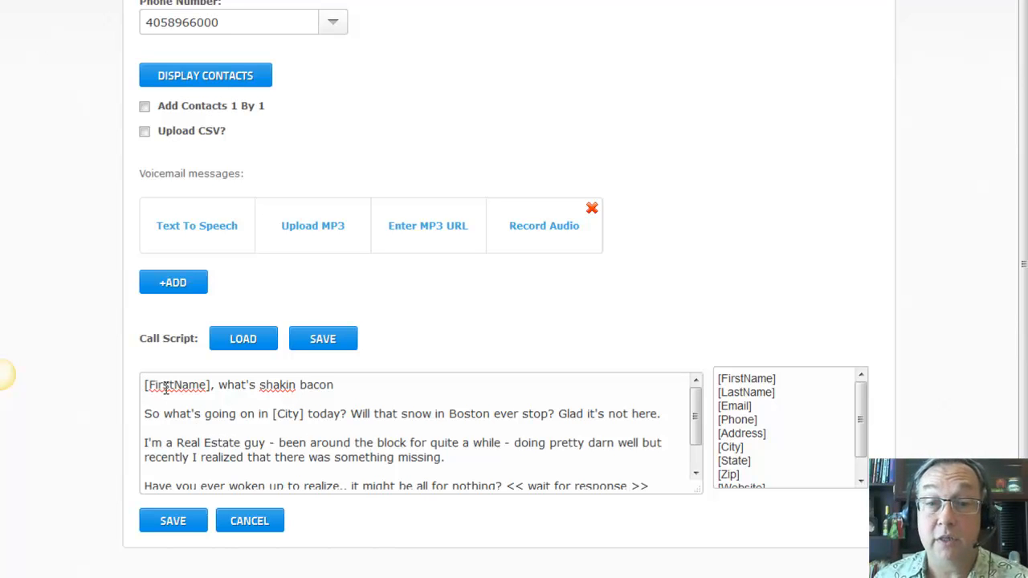
{"action": "left_click_drag", "start_coordinate": [148, 389], "coordinate": [205, 390]}
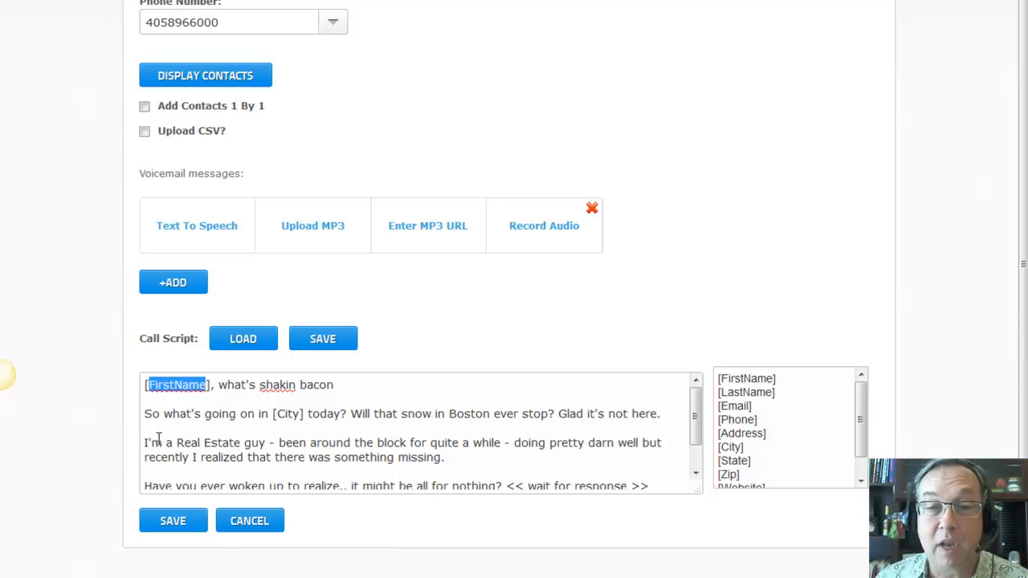
{"action": "mouse_move", "coordinate": [697, 415]}
{"action": "left_mouse_down"}
{"action": "mouse_move", "coordinate": [695, 459]}
{"action": "mouse_move", "coordinate": [695, 407]}
{"action": "left_mouse_up"}
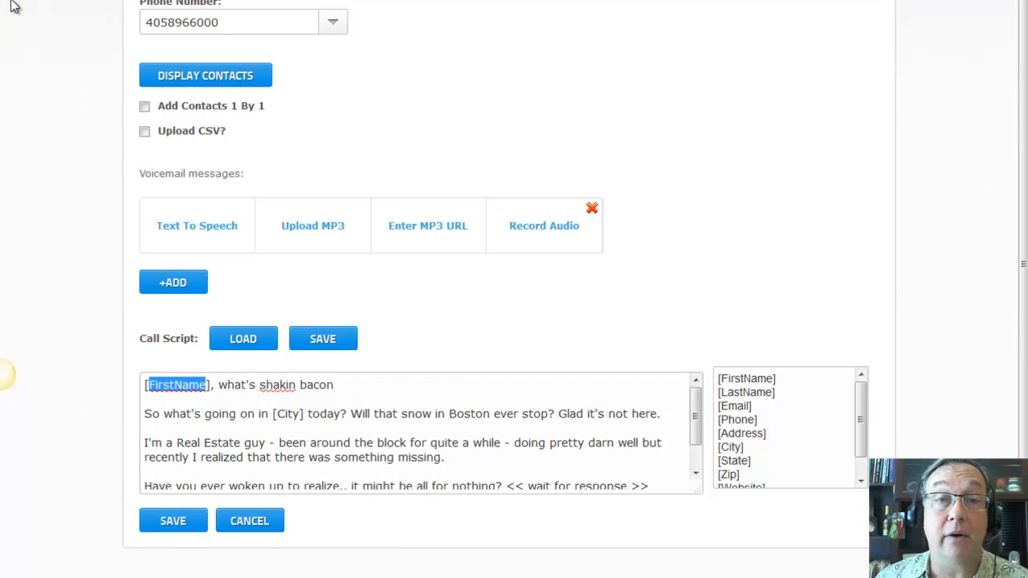
{"action": "scroll", "coordinate": [13, 3], "scroll_direction": "up", "scroll_amount": 3}
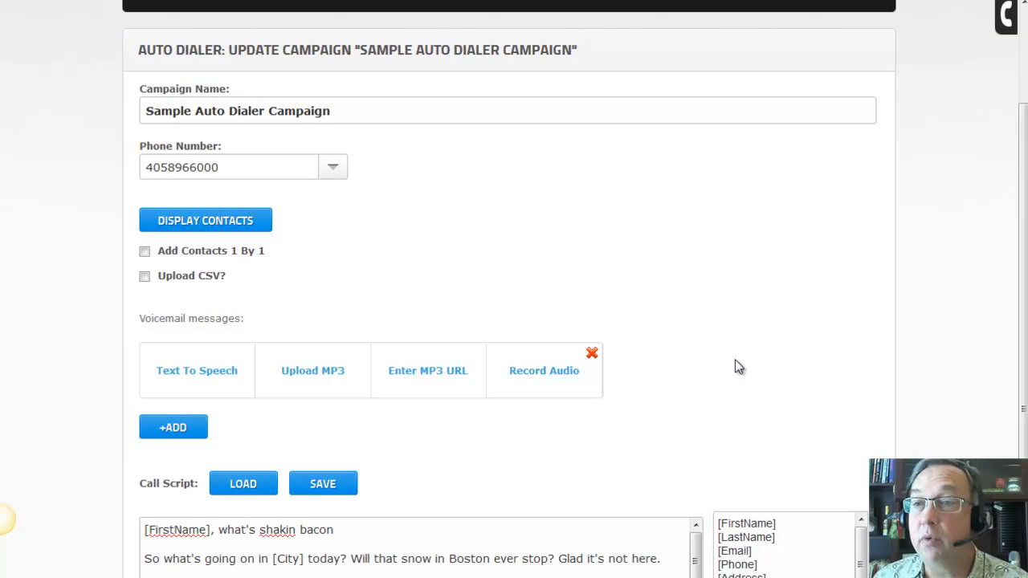
Go to the empty Broadcasts page and start a new broadcast campaign
{"action": "scroll", "coordinate": [1014, 249], "scroll_direction": "up", "scroll_amount": 3}
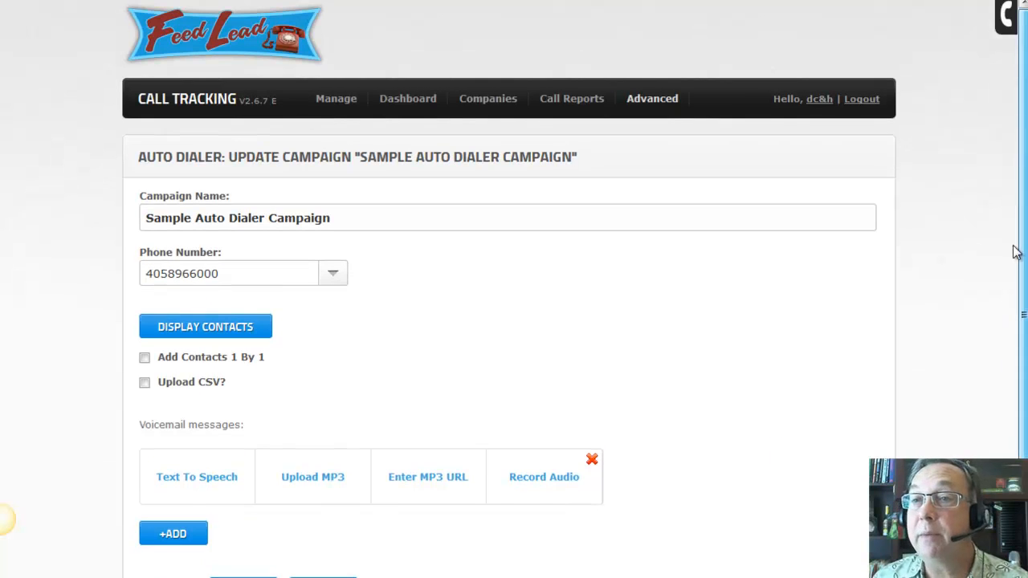
{"action": "mouse_move", "coordinate": [645, 95]}
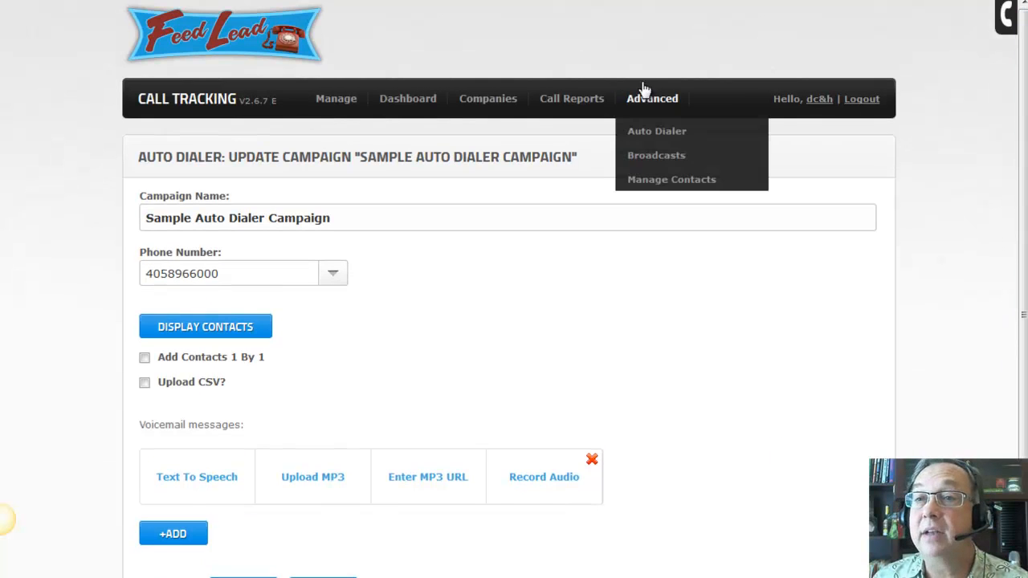
{"action": "left_click", "coordinate": [659, 156]}
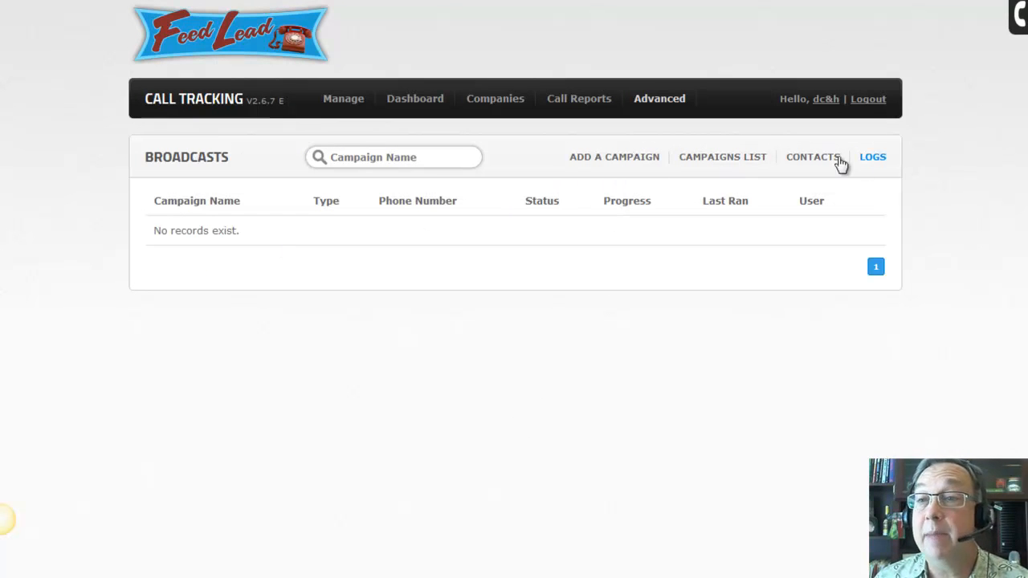
{"action": "left_click", "coordinate": [632, 160]}
Create the 'Sample Text Message Campaign' SMS broadcast using the tracking number and the Sample Consumer Customer List
{"action": "left_click", "coordinate": [176, 216]}
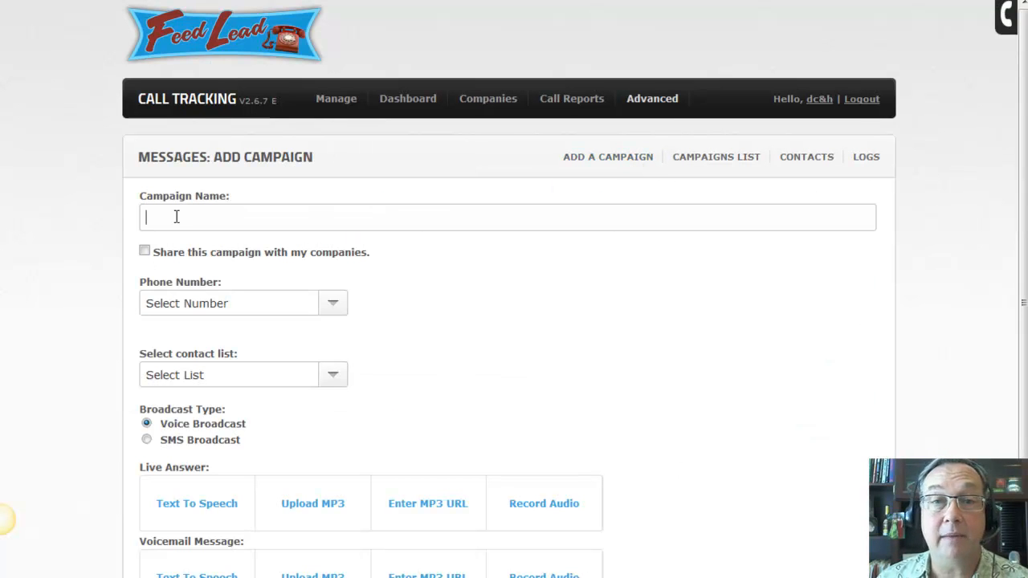
{"action": "type", "text": "Sample Text Message Campaign"}
{"action": "left_click", "coordinate": [245, 309]}
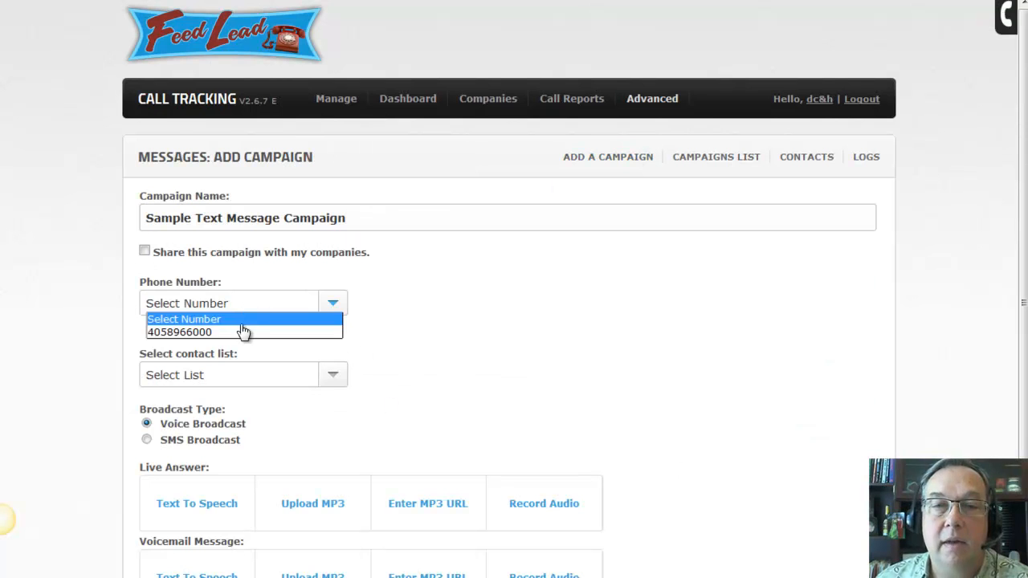
{"action": "left_click", "coordinate": [239, 338]}
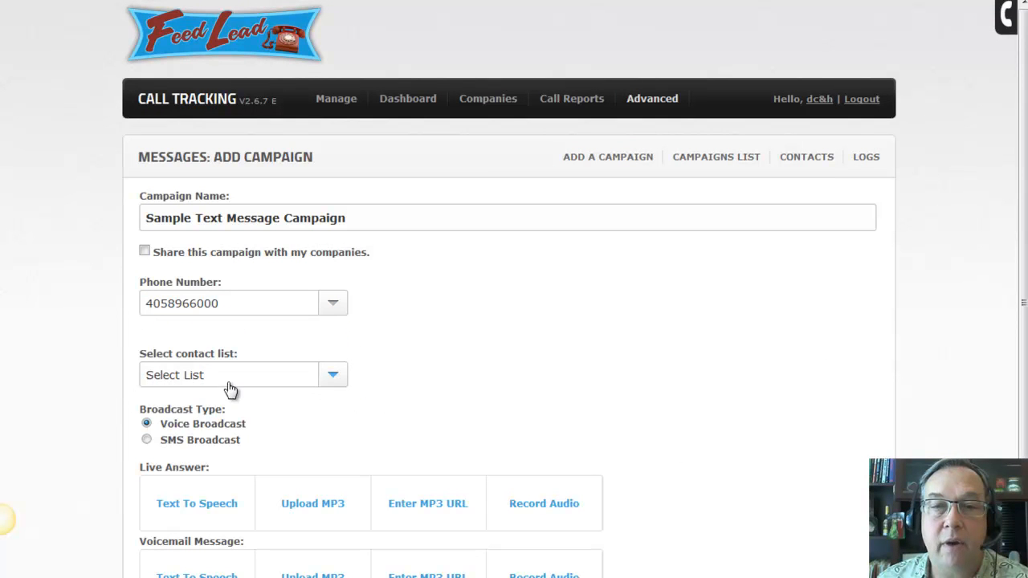
{"action": "left_click", "coordinate": [231, 384]}
{"action": "left_click", "coordinate": [233, 404]}
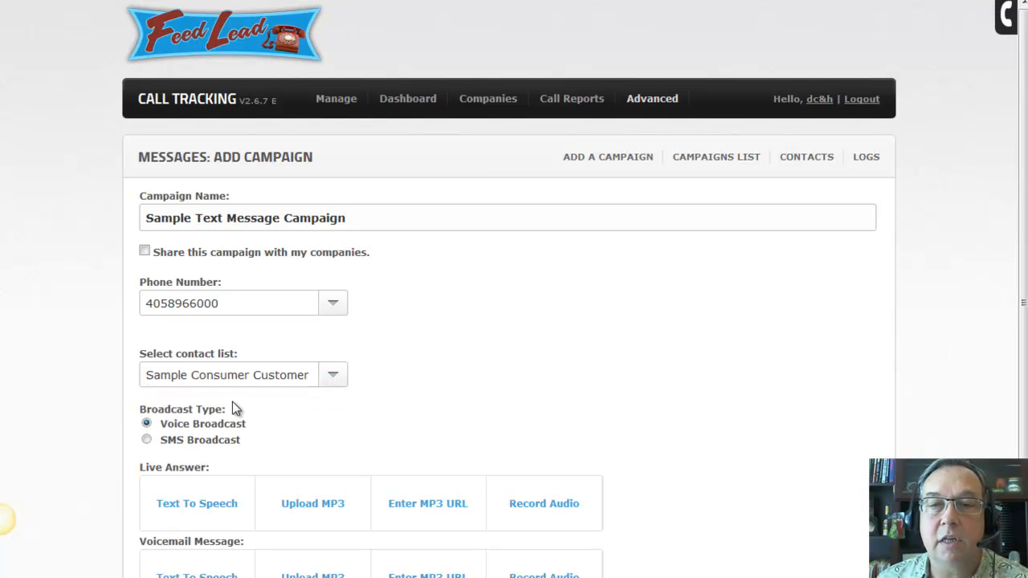
{"action": "scroll", "coordinate": [508, 383], "scroll_direction": "down", "scroll_amount": 2}
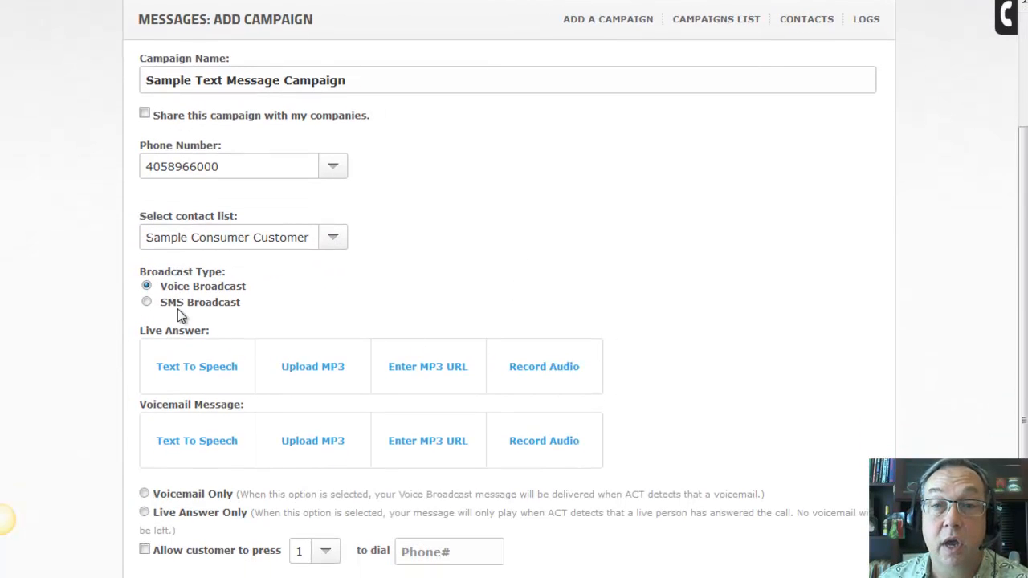
{"action": "left_click", "coordinate": [147, 302]}
{"action": "scroll", "coordinate": [152, 310], "scroll_direction": "up", "scroll_amount": 1}
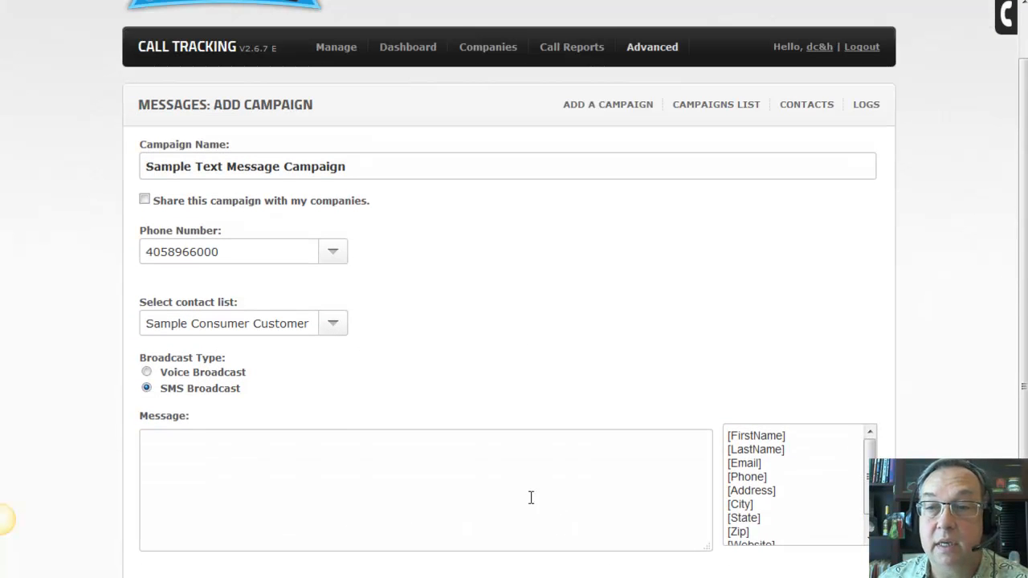
Write the SMS: 'Hey [FirstName]', 'Big sale starting Saturday 8:00am', '50% off all Spring Inventory', '-reply quit to be removed from our list'
{"action": "type", "text": "Hey"}
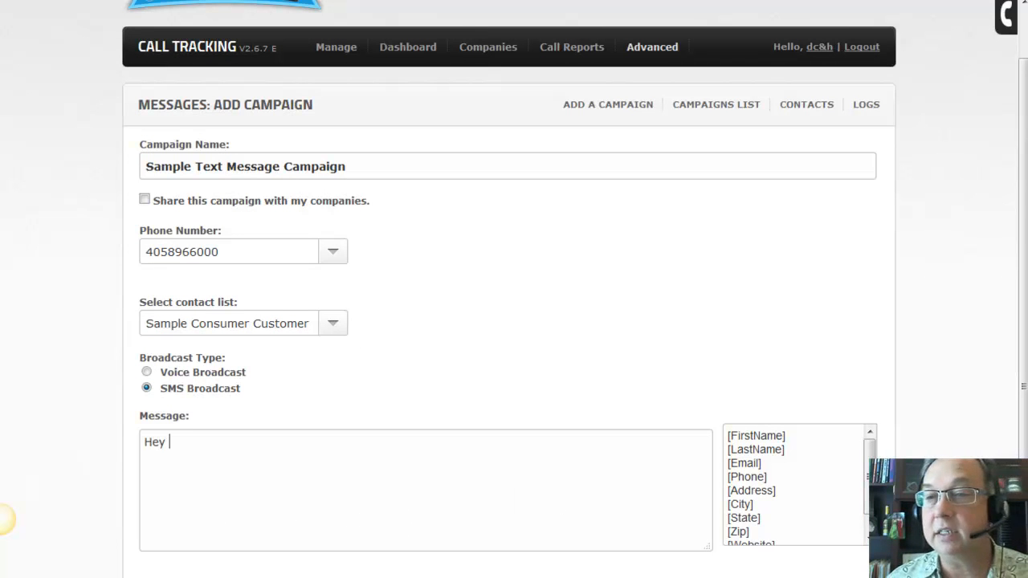
{"action": "left_click", "coordinate": [773, 441]}
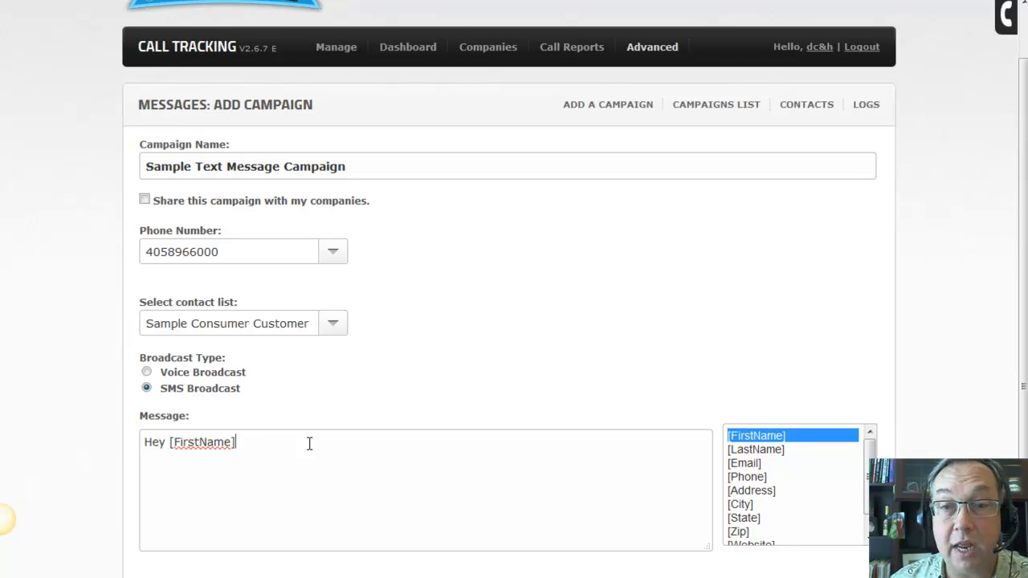
{"action": "key", "text": "Return"}
{"action": "type", "text": "Big sale starting Saturday"}
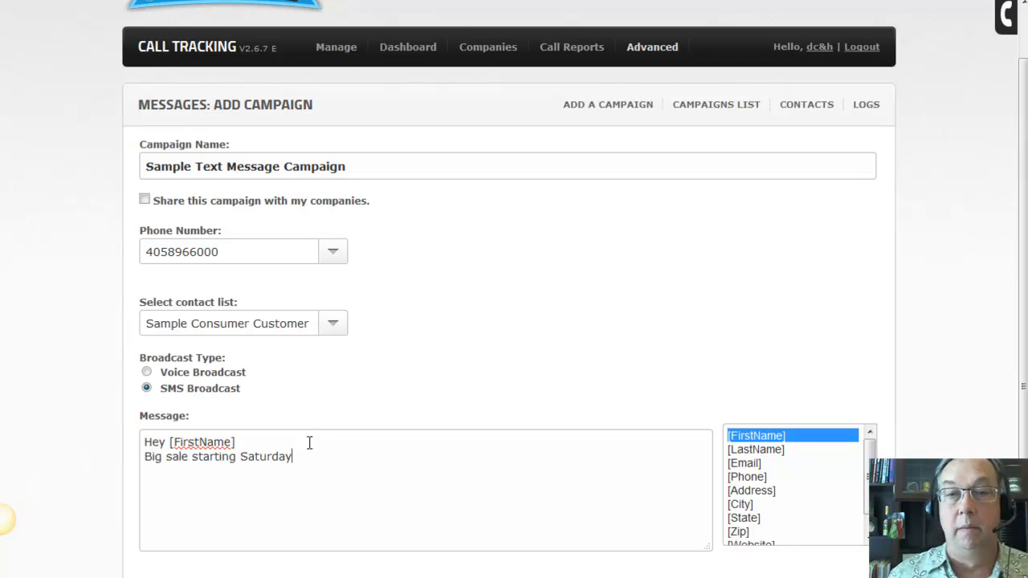
{"action": "type", "text": " 8:00am"}
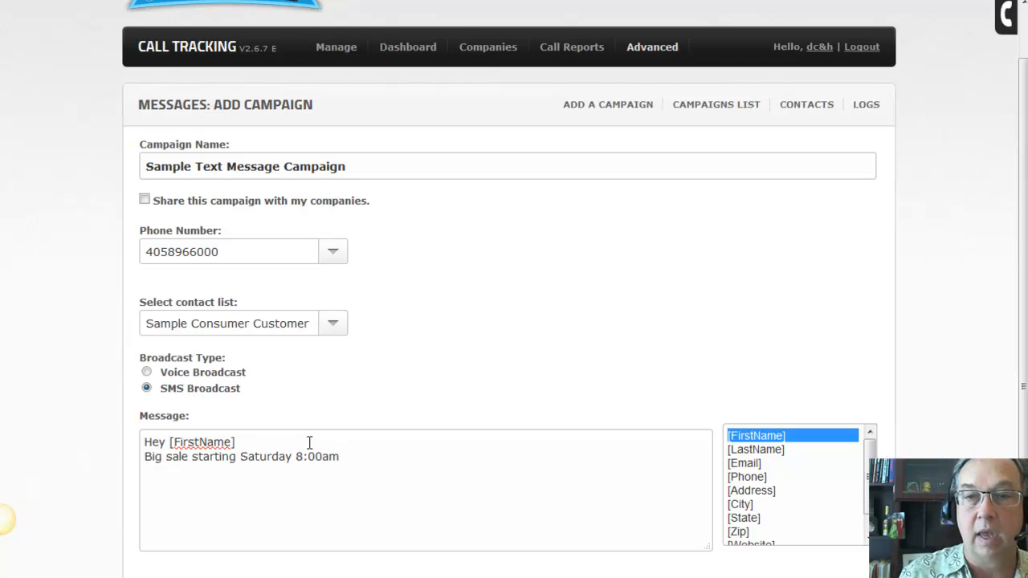
{"action": "key", "text": "Return"}
{"action": "type", "text": "50% off all Spring Inventory"}
{"action": "key", "text": "Return"}
{"action": "key", "text": "Return"}
{"action": "type", "text": "-reply quit to be removed from our list"}
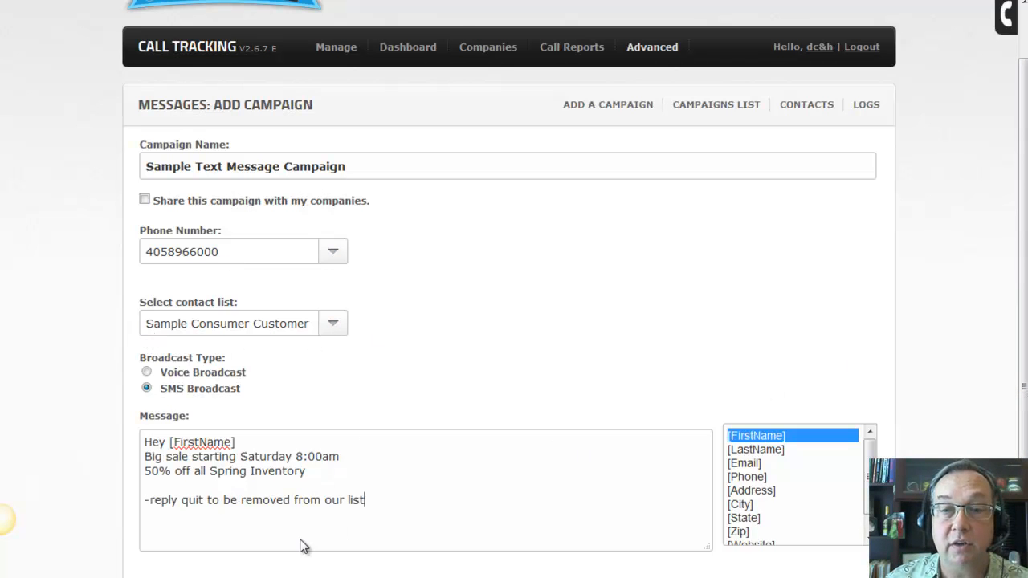
{"action": "scroll", "coordinate": [759, 160], "scroll_direction": "down", "scroll_amount": 2}
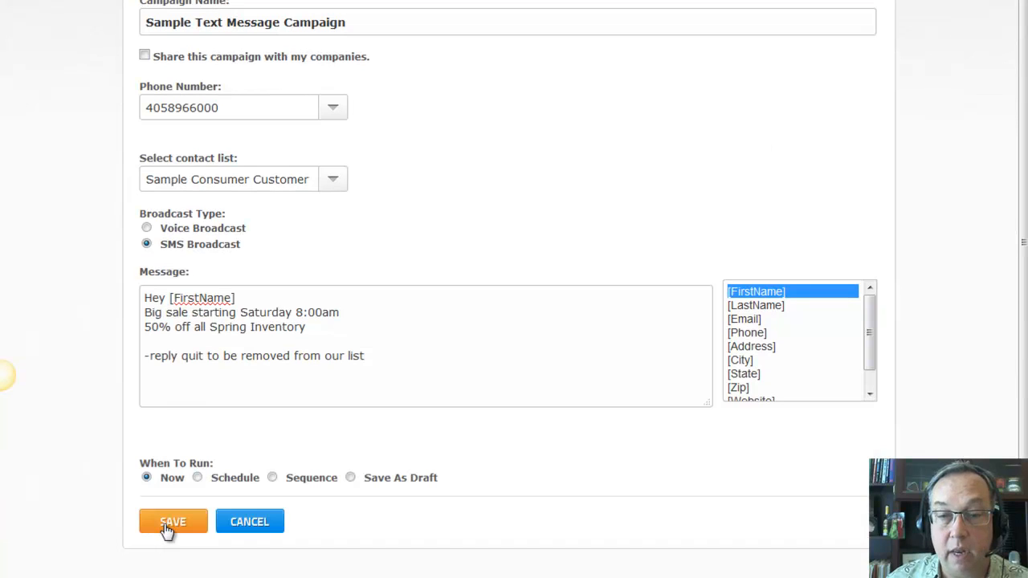
Review the Schedule option's month and AM/PM choices without changing them
{"action": "left_click", "coordinate": [197, 477]}
{"action": "scroll", "coordinate": [433, 401], "scroll_direction": "down", "scroll_amount": 1}
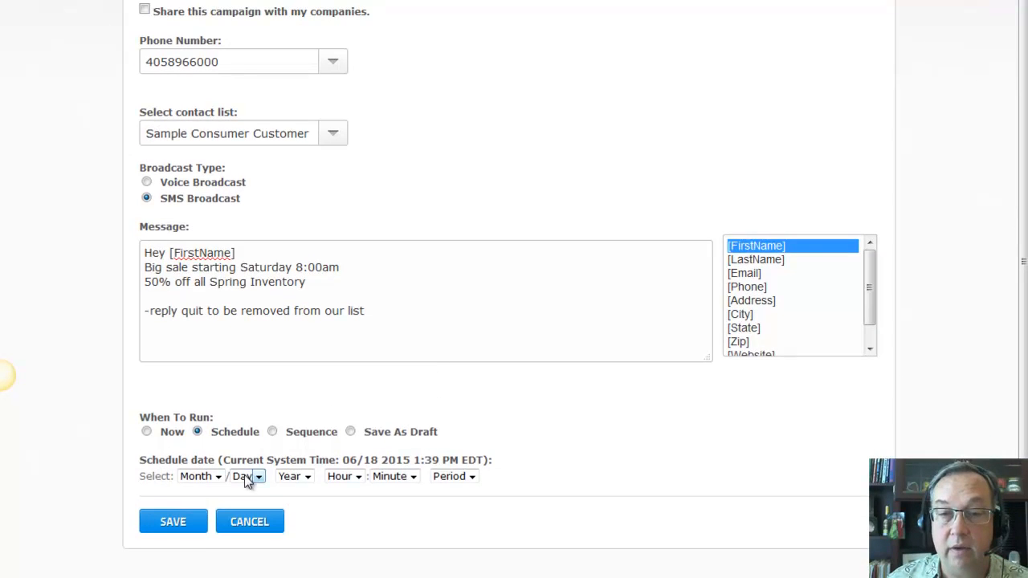
{"action": "left_click", "coordinate": [194, 475]}
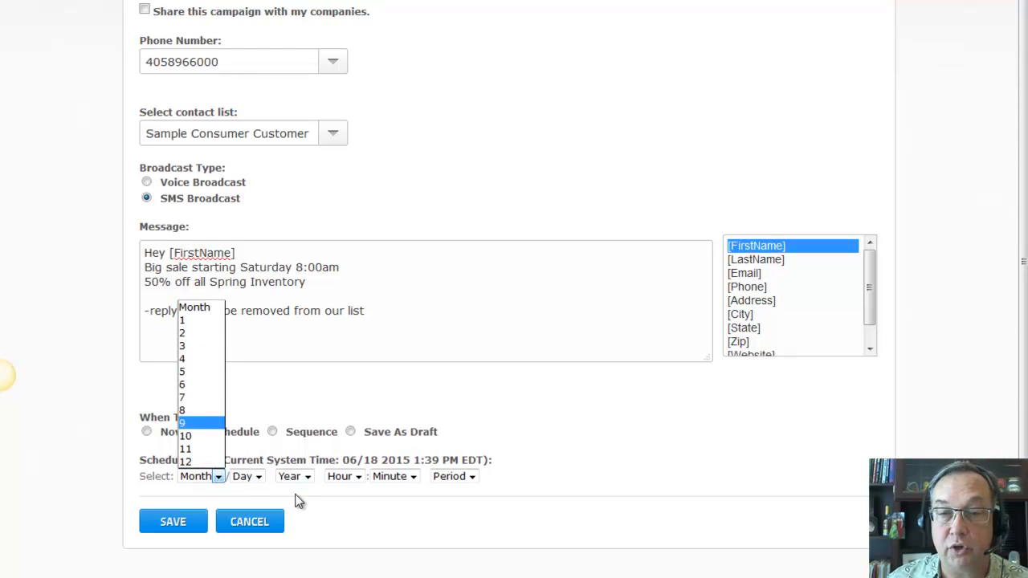
{"action": "left_click", "coordinate": [325, 490]}
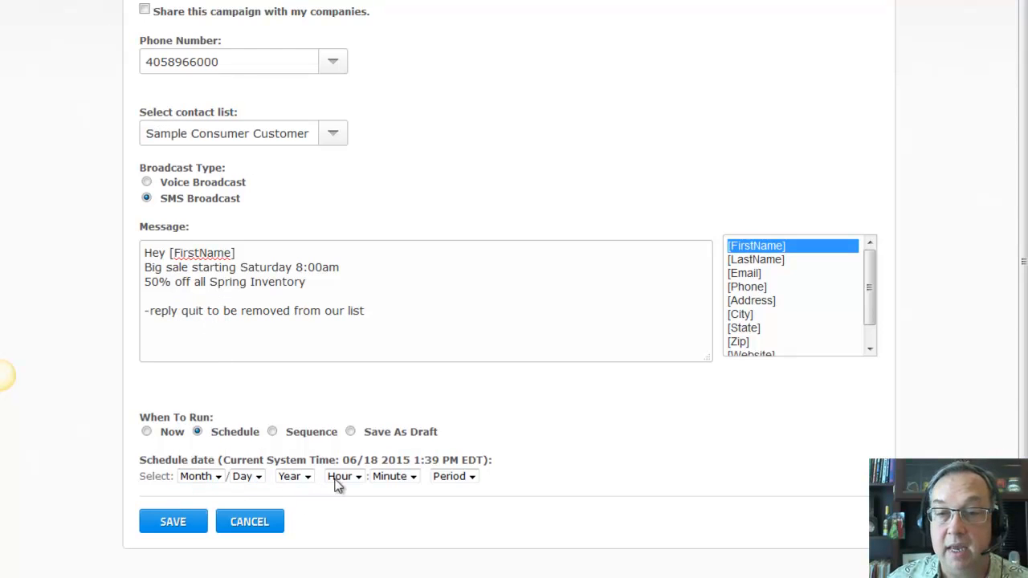
{"action": "left_click", "coordinate": [472, 478]}
{"action": "left_click", "coordinate": [658, 443]}
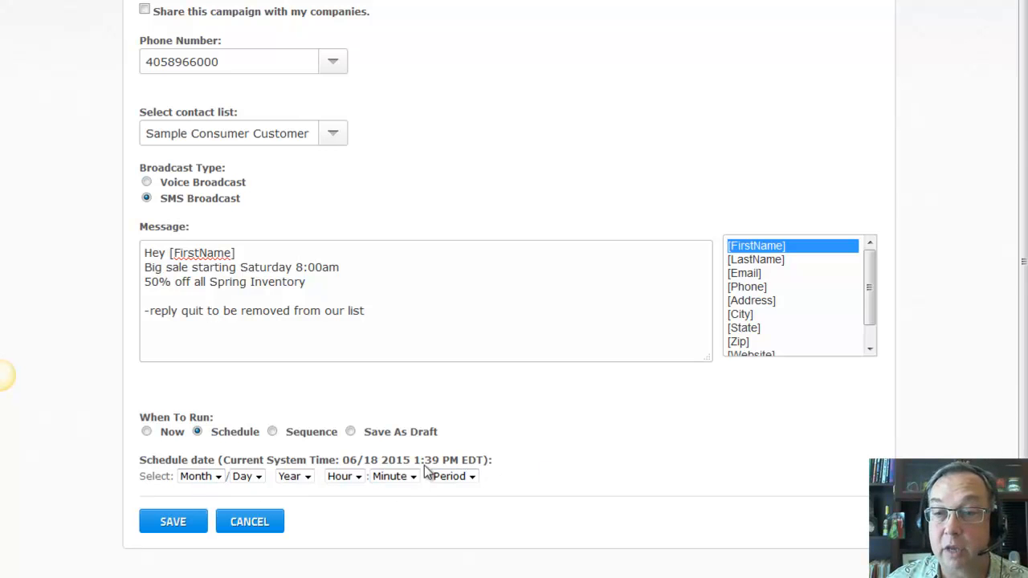
Look at the Sequence timing, then set When To Run to Save As Draft and save
{"action": "left_click", "coordinate": [272, 432]}
{"action": "scroll", "coordinate": [412, 433], "scroll_direction": "down", "scroll_amount": 2}
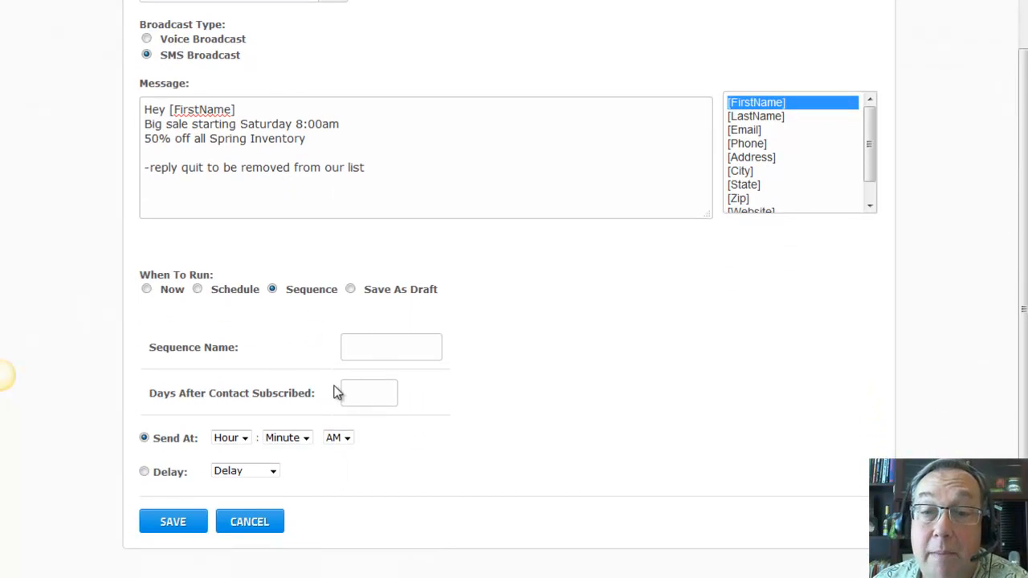
{"action": "left_click", "coordinate": [350, 289]}
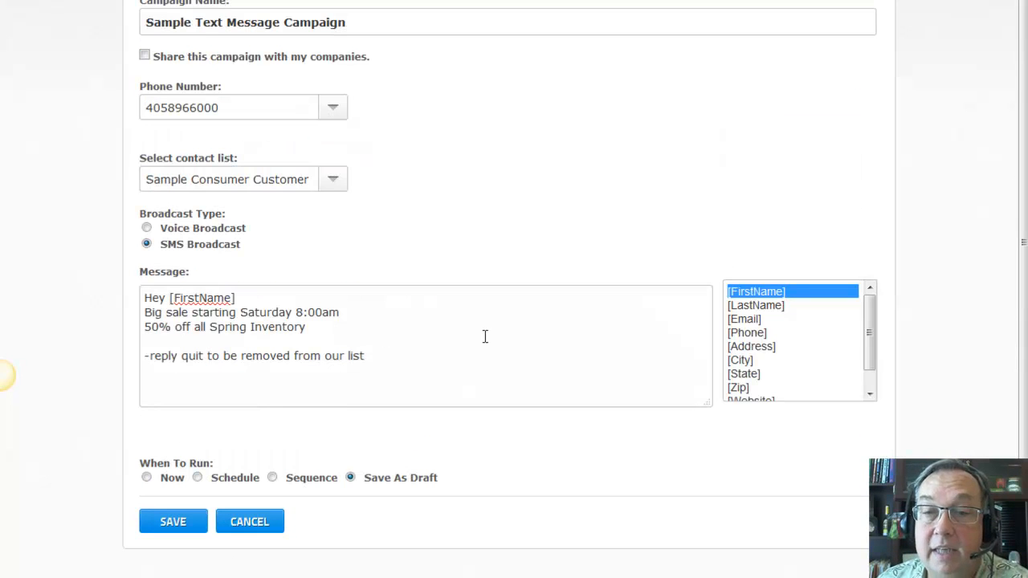
{"action": "left_click", "coordinate": [171, 523]}
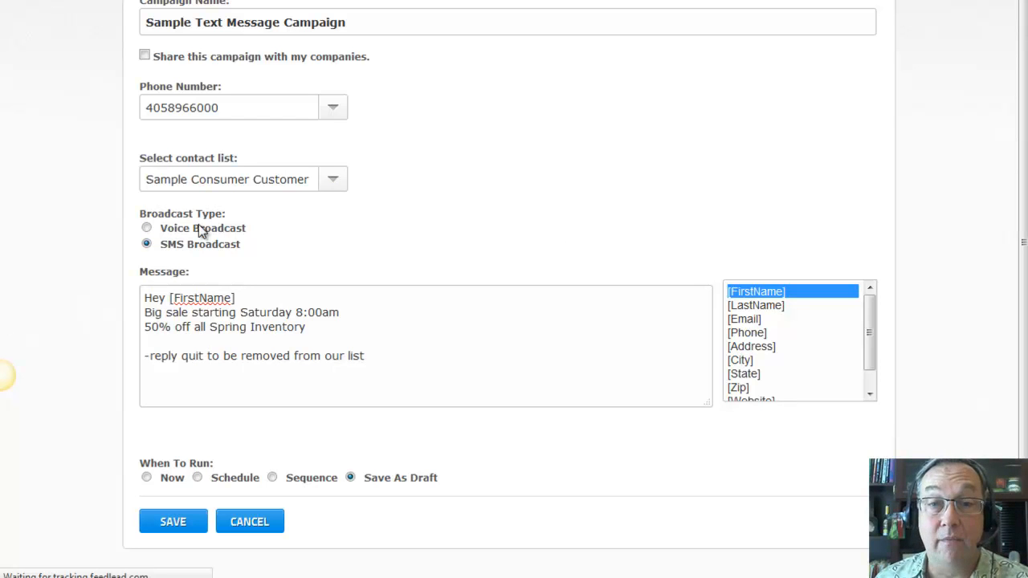
Switch the campaign to Voice Broadcast and look over its Live Answer and Voicemail Message options
{"action": "left_click", "coordinate": [147, 232]}
{"action": "scroll", "coordinate": [580, 230], "scroll_direction": "down", "scroll_amount": 1}
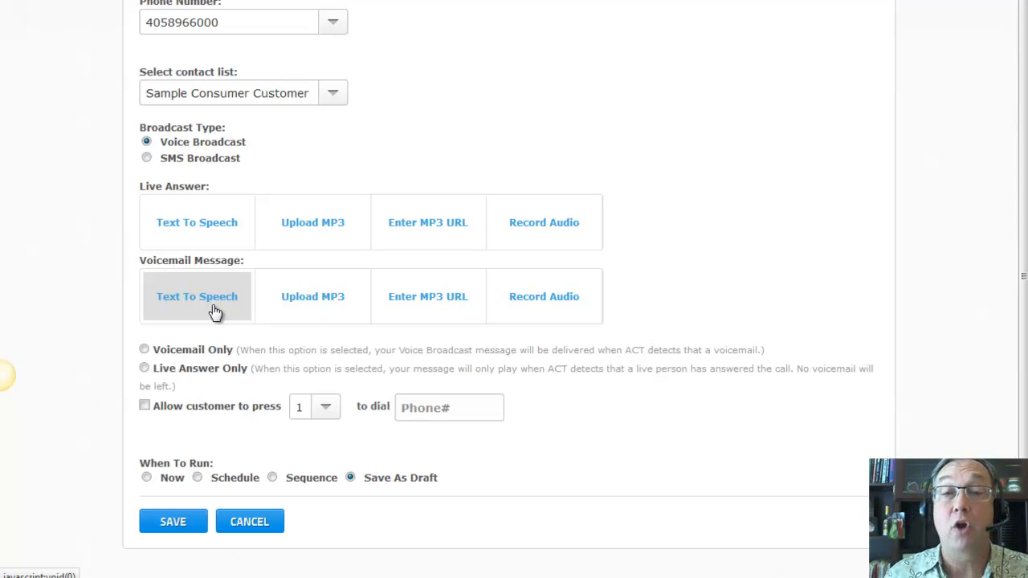
{"action": "scroll", "coordinate": [212, 241], "scroll_direction": "up", "scroll_amount": 2}
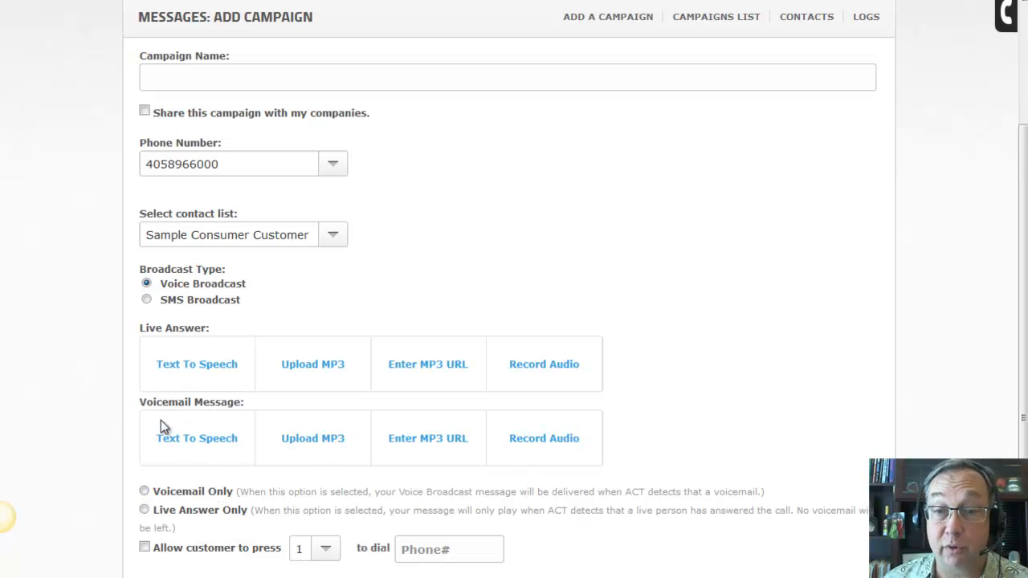
{"action": "scroll", "coordinate": [736, 394], "scroll_direction": "up", "scroll_amount": 3}
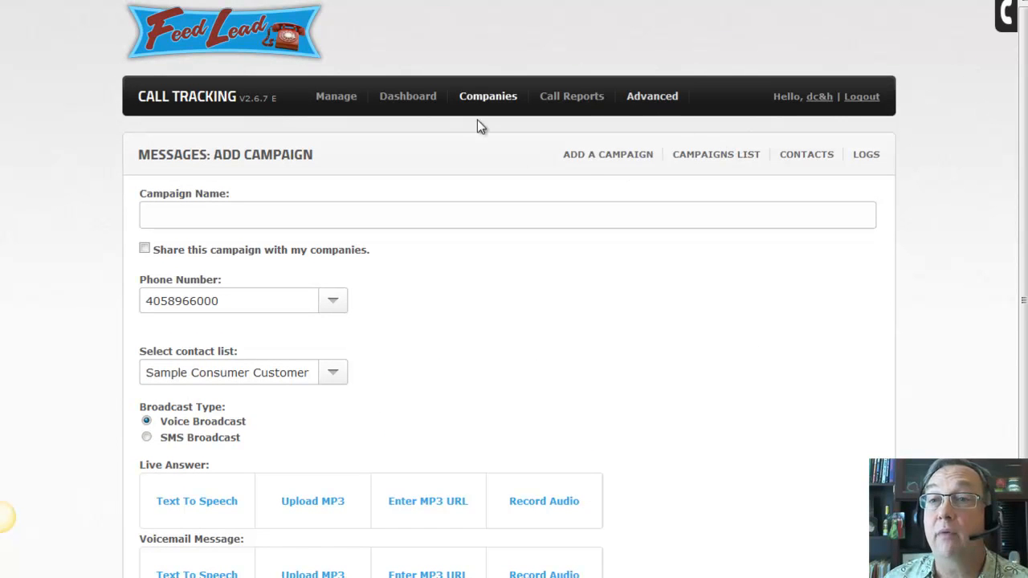
Go to the Dashboard, then open Manage Call Flow from the Manage menu
{"action": "mouse_move", "coordinate": [407, 102]}
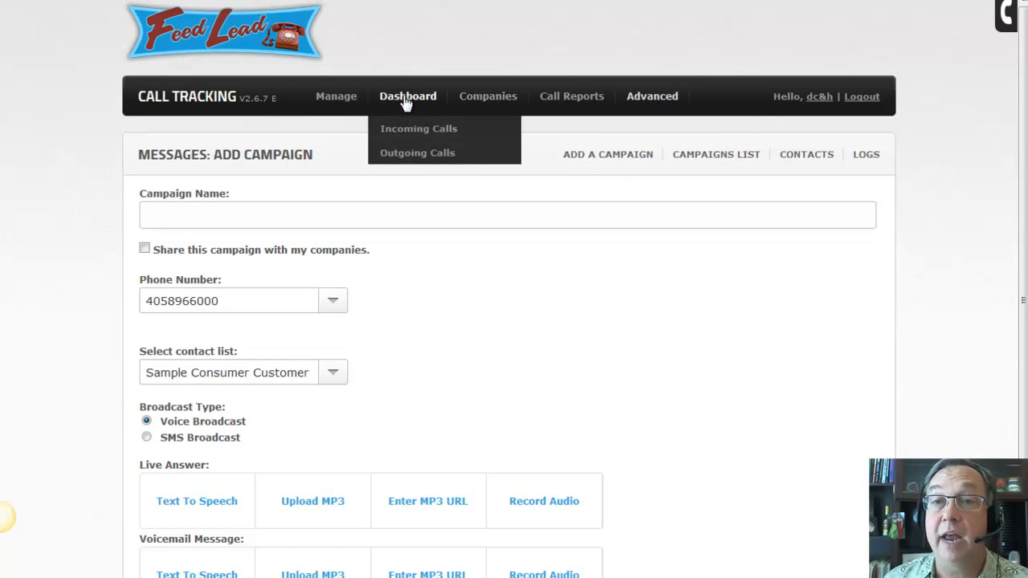
{"action": "left_click", "coordinate": [407, 100]}
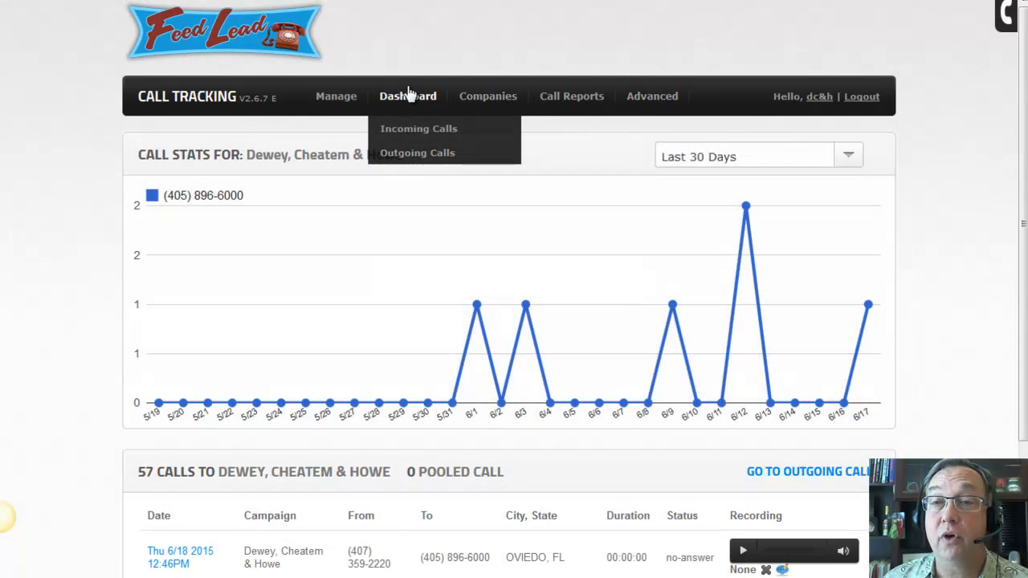
{"action": "mouse_move", "coordinate": [335, 98]}
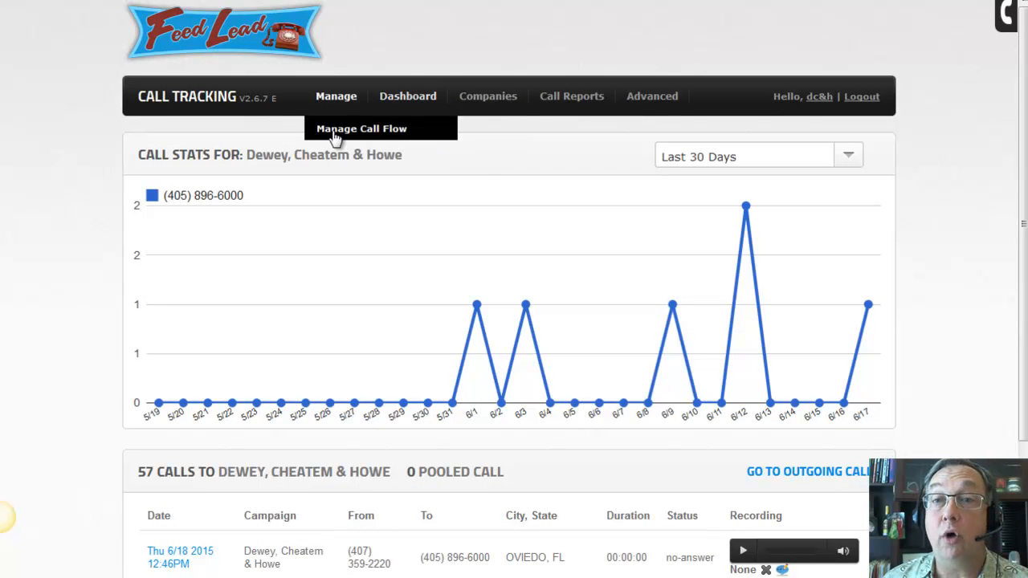
{"action": "left_click", "coordinate": [336, 137]}
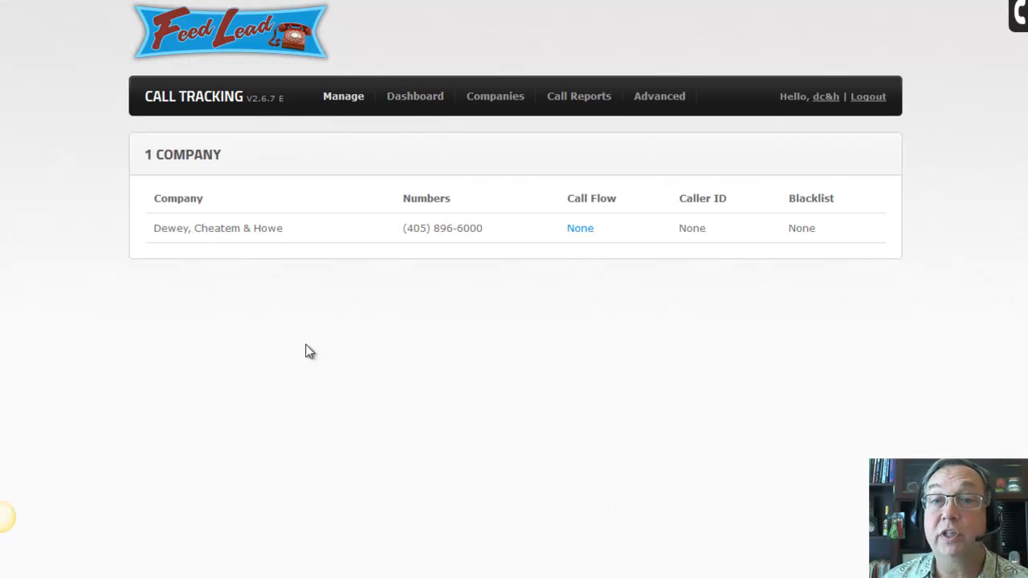
Change Dewey, Cheatem & Howe's call flow from None to Ring 1 Number and open its settings
{"action": "left_click", "coordinate": [579, 234]}
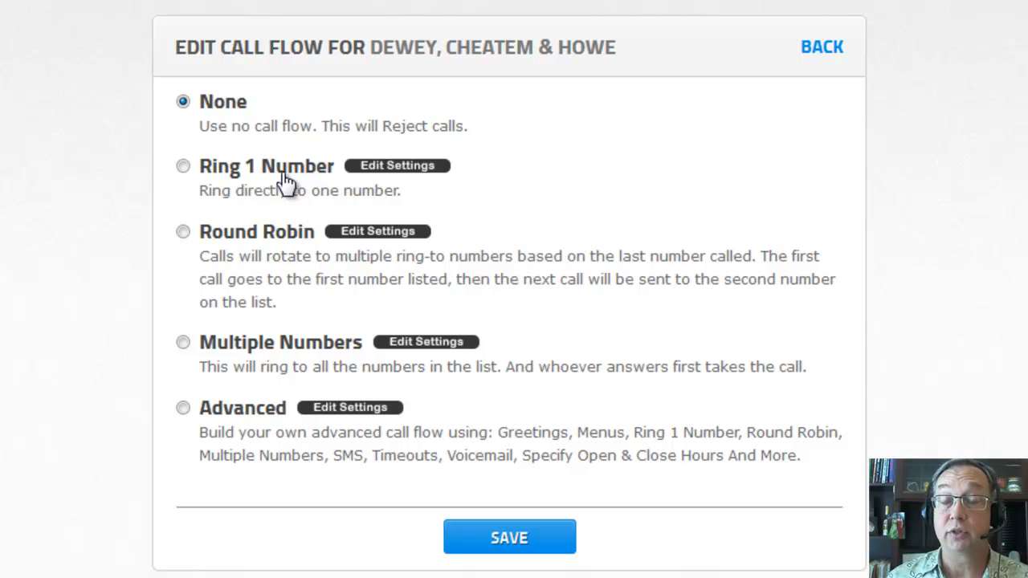
{"action": "left_click", "coordinate": [183, 167]}
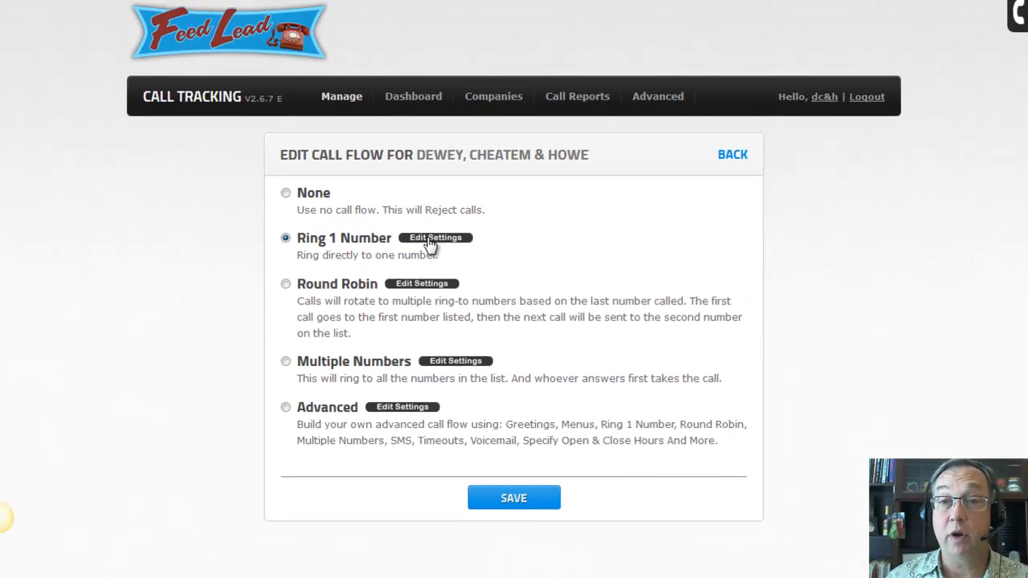
{"action": "left_click", "coordinate": [429, 239]}
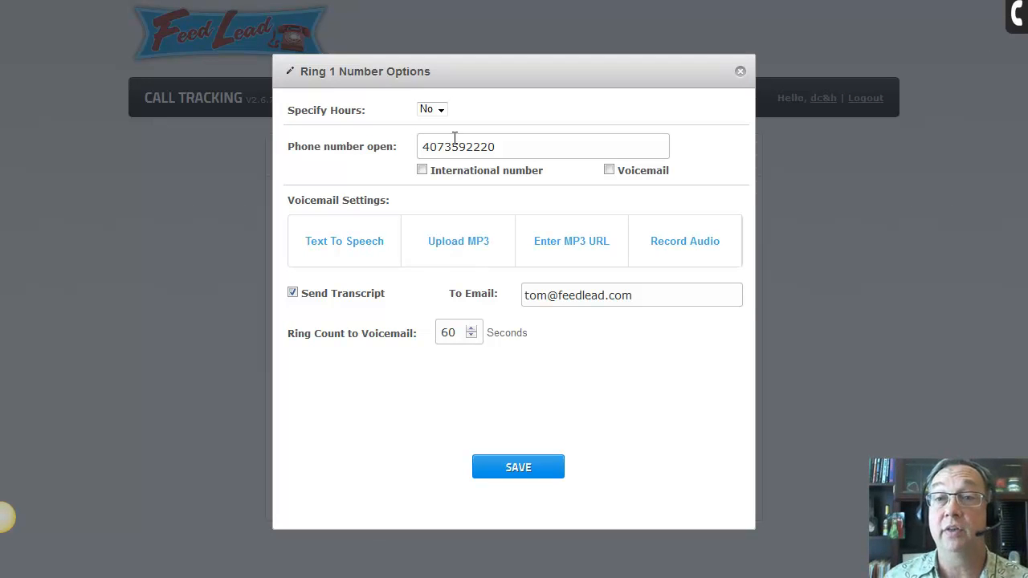
Save the Ring 1 Number options with the existing ring-to number, confirm, and close the dialog
{"action": "left_click_drag", "start_coordinate": [431, 148], "coordinate": [509, 148]}
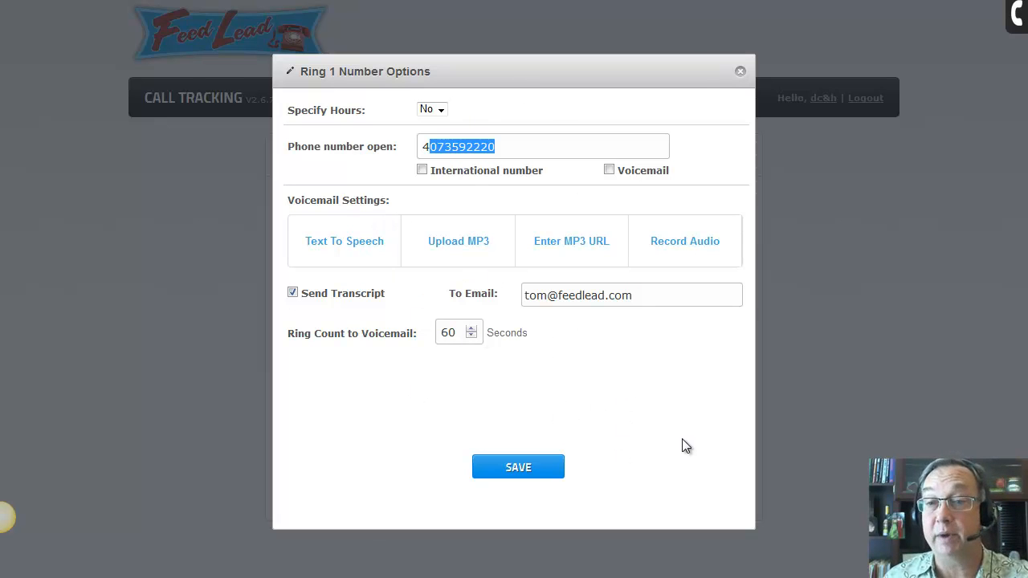
{"action": "left_click", "coordinate": [534, 476]}
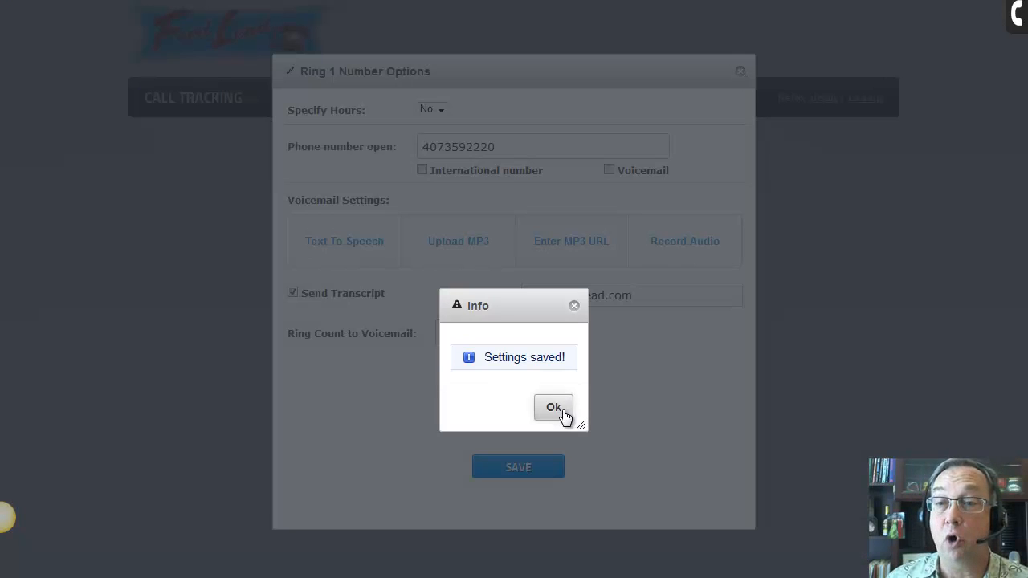
{"action": "left_click", "coordinate": [554, 408]}
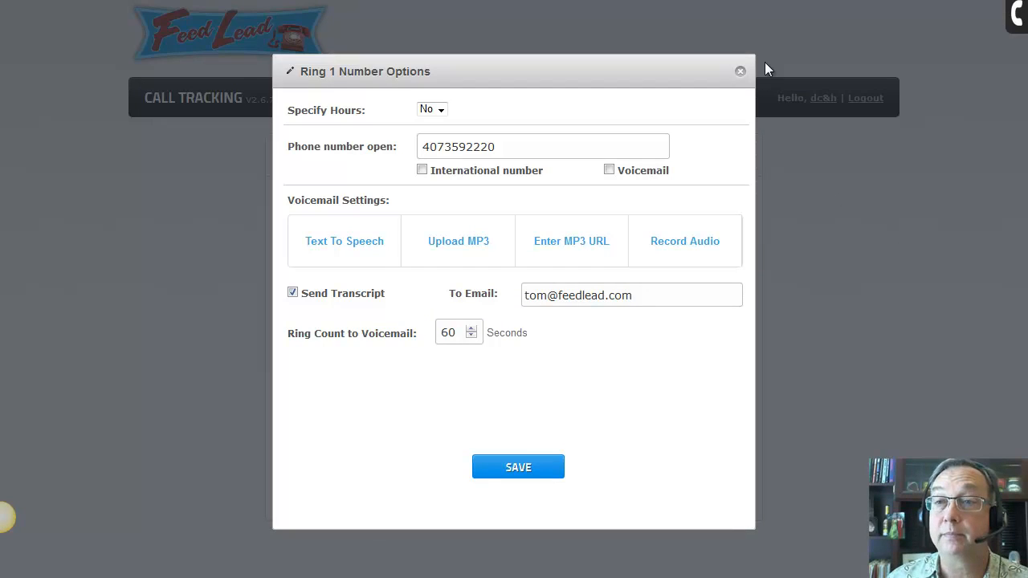
{"action": "left_click", "coordinate": [740, 73]}
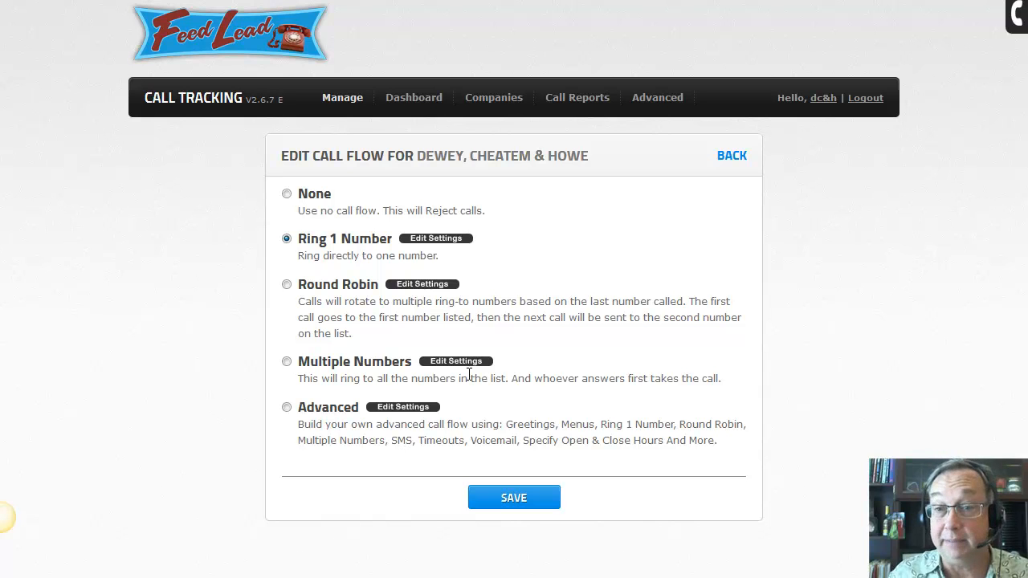
Choose Advanced as Dewey, Cheatem & Howe's call flow type
{"action": "left_click", "coordinate": [286, 408]}
Open Edit Settings for the Advanced call flow to show the empty builder
{"action": "left_click", "coordinate": [381, 408]}
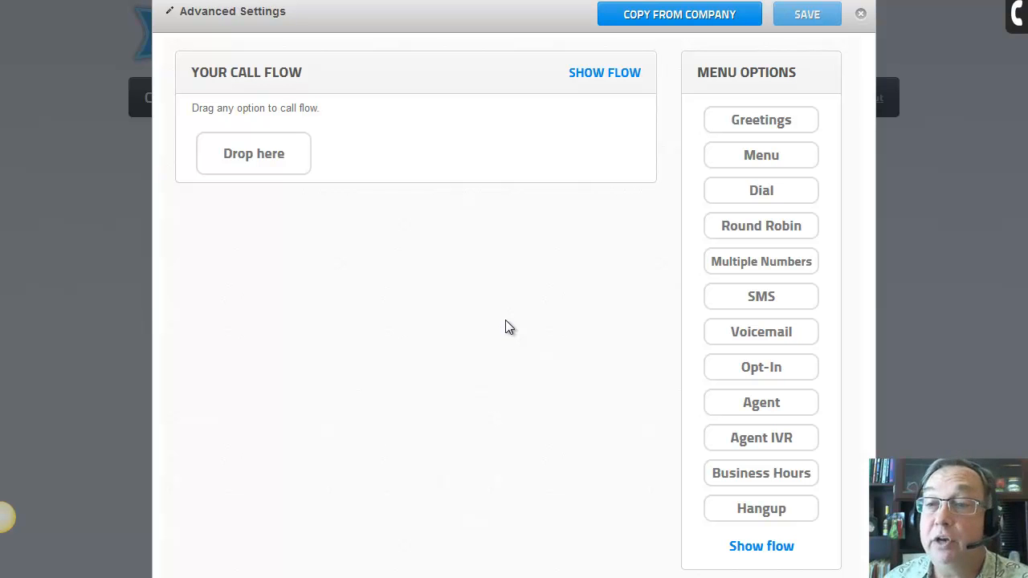
Add an Opt-In first step that puts callers on a new list named Dewey's Peeps
{"action": "left_click_drag", "start_coordinate": [794, 374], "coordinate": [271, 156]}
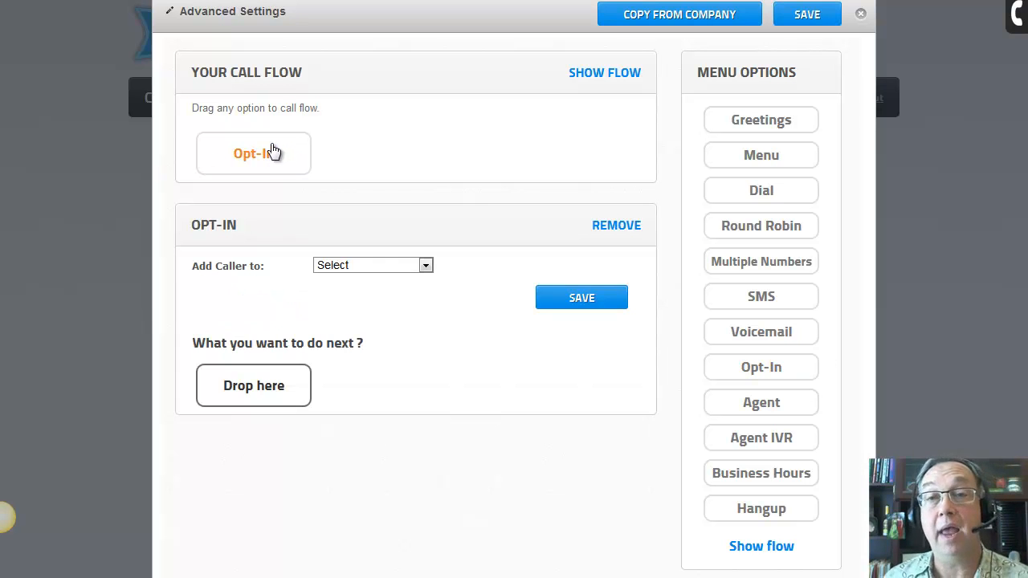
{"action": "left_click", "coordinate": [354, 268]}
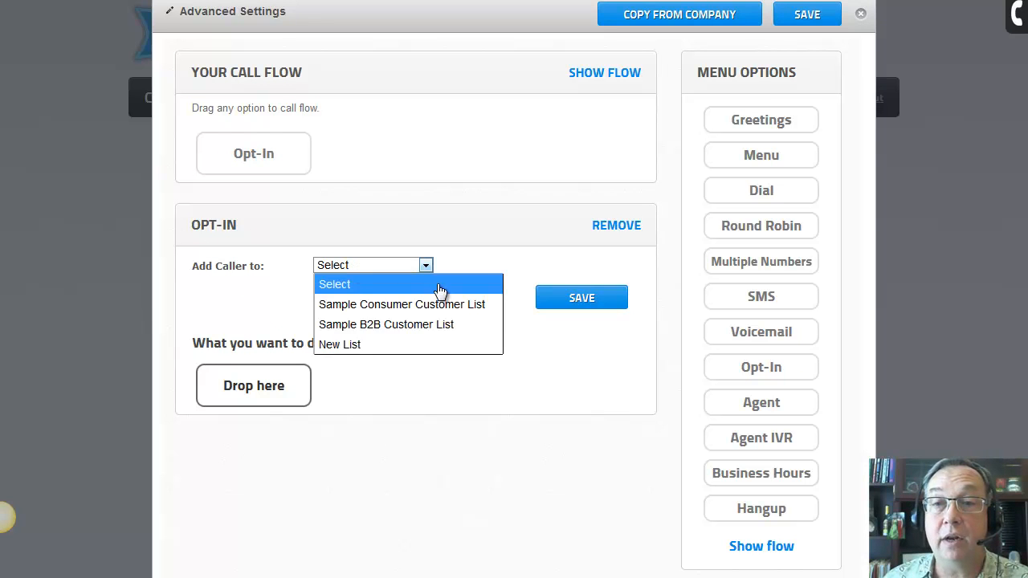
{"action": "left_click", "coordinate": [350, 345]}
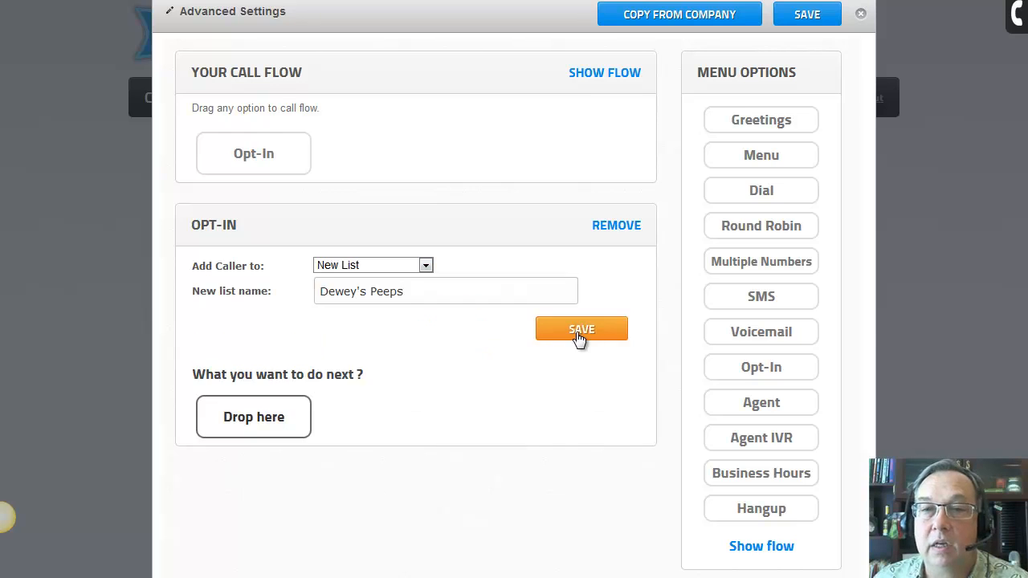
{"action": "left_click", "coordinate": [575, 332]}
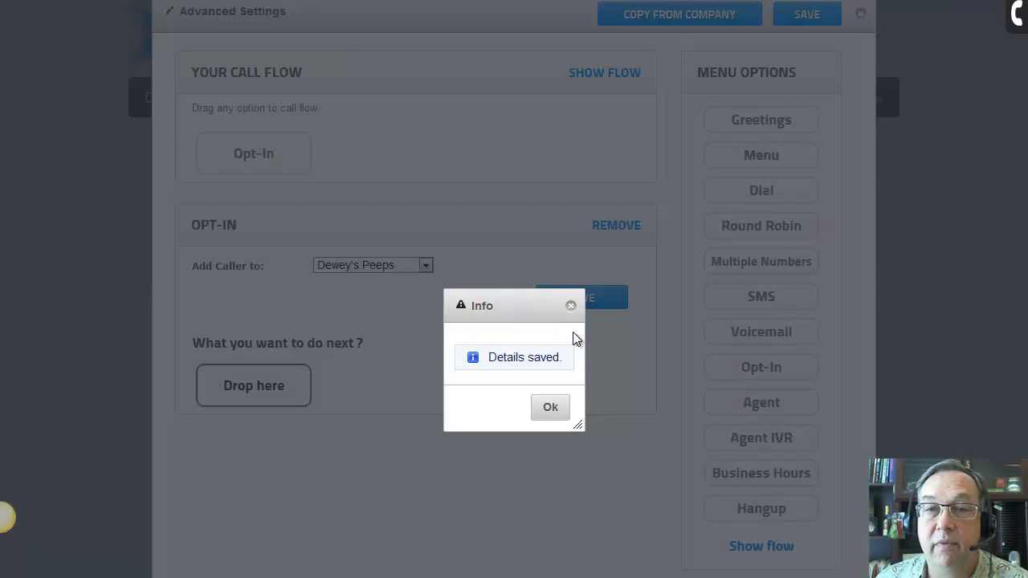
{"action": "left_click", "coordinate": [550, 409]}
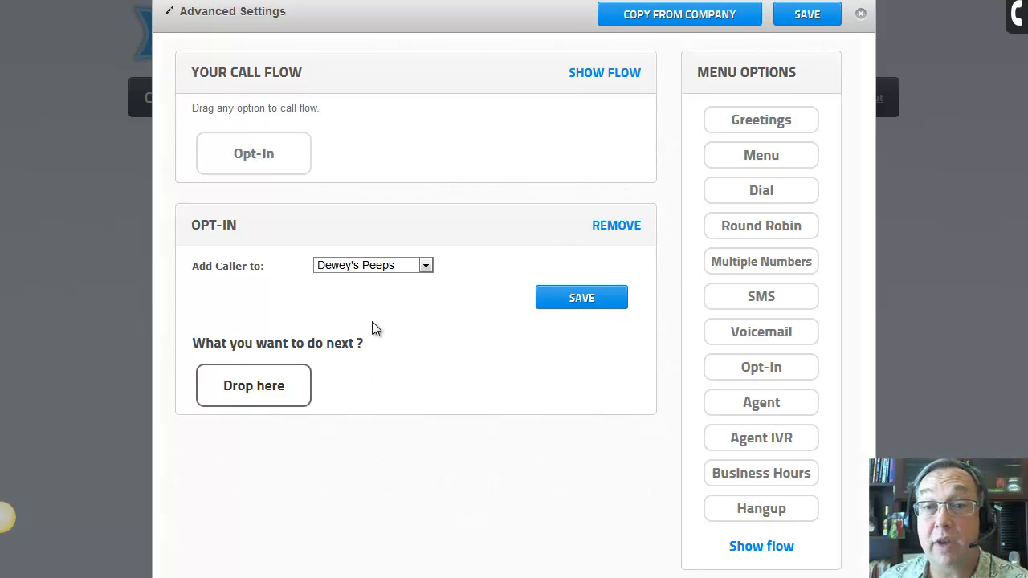
Add an SMS reply step after the Opt-In and paste 'Thanks for calling Feed Lead' as its text
{"action": "left_click_drag", "start_coordinate": [798, 305], "coordinate": [284, 400]}
{"action": "scroll", "coordinate": [484, 374], "scroll_direction": "down", "scroll_amount": 1}
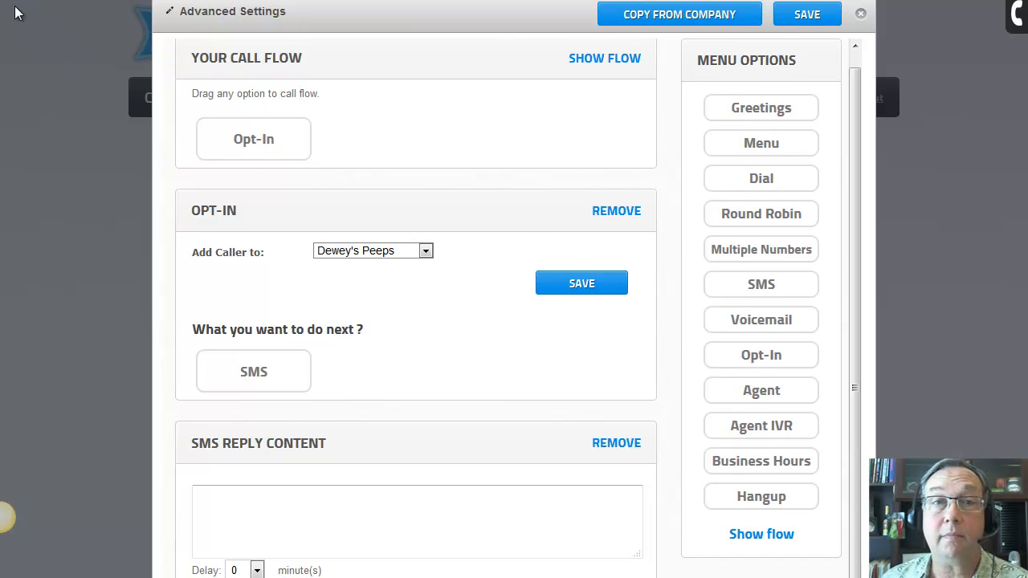
{"action": "left_click_drag", "start_coordinate": [14, 4], "coordinate": [4, 142]}
{"action": "left_click", "coordinate": [331, 387]}
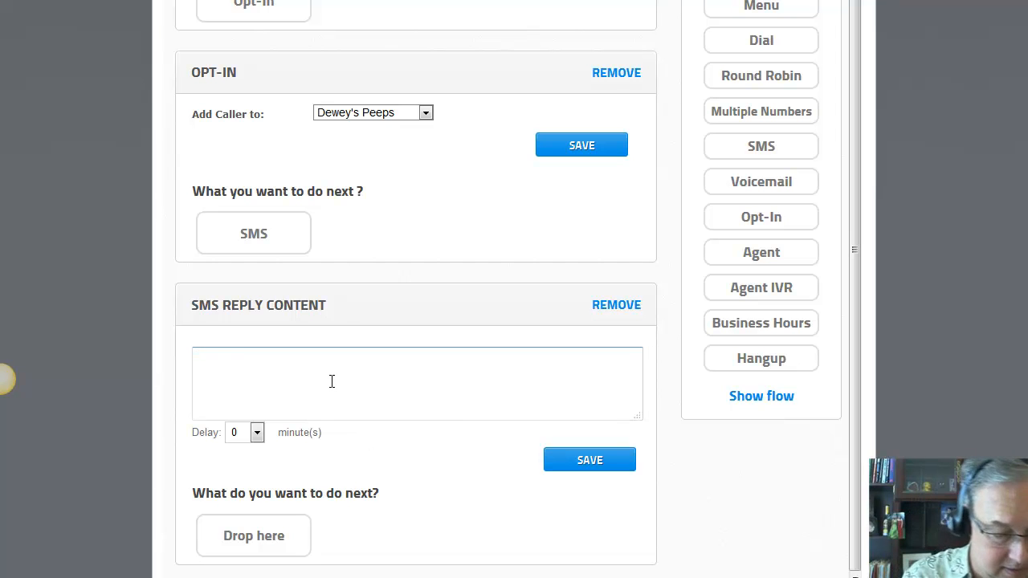
{"action": "type", "text": "Thanks for calling Feed Lead"}
Complete the SMS with the full (407) callback number, a 'Just a…' awesome note and '-reply quit to unsubscribe'
{"action": "left_click", "coordinate": [341, 301]}
{"action": "left_click", "coordinate": [351, 377]}
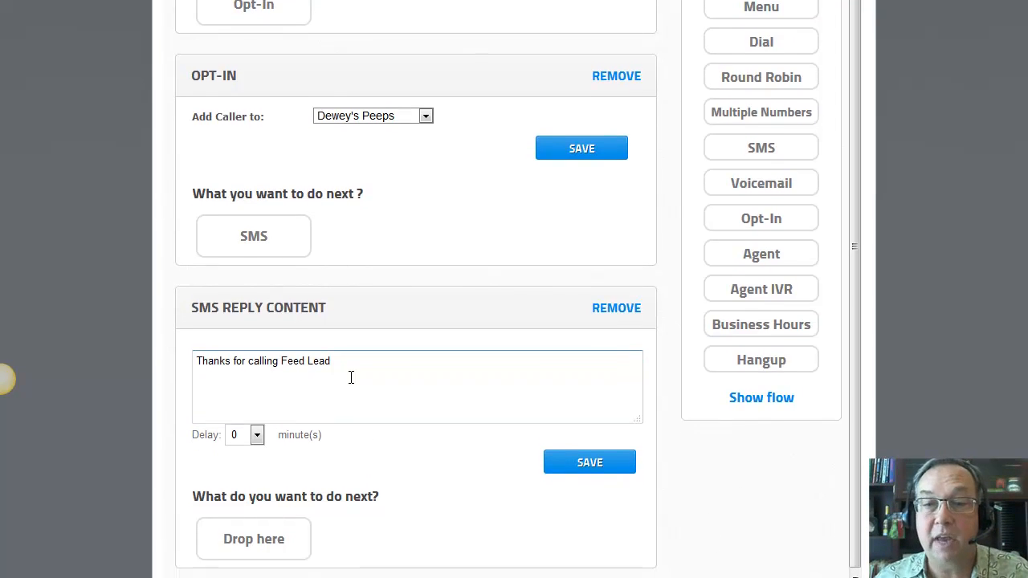
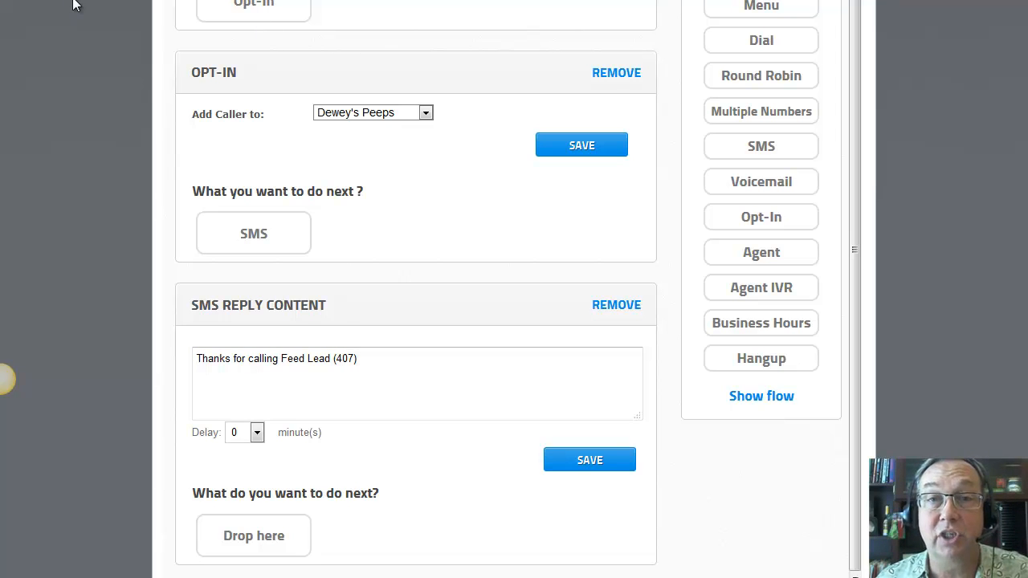
{"action": "left_click", "coordinate": [361, 378]}
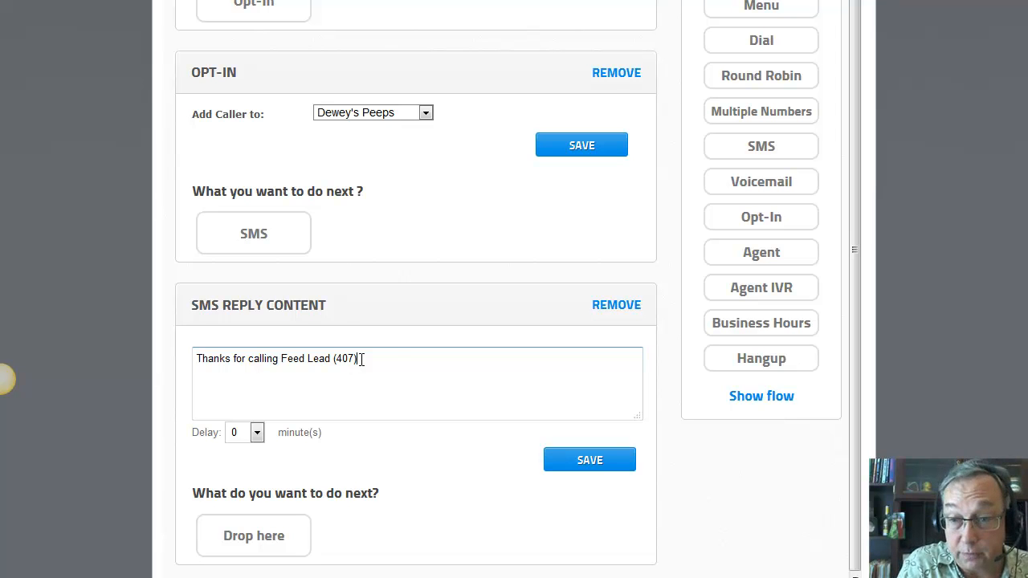
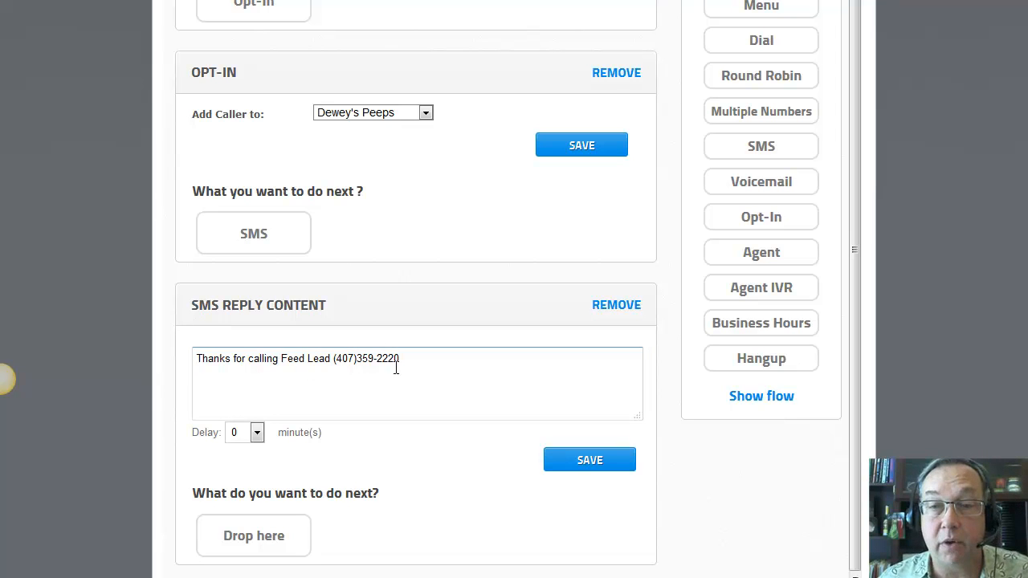
{"action": "key", "text": "Return"}
{"action": "type", "text": "Just a"}
{"action": "type", "text": "quick note to say you are awesome  -reply quit to unsubscribe"}
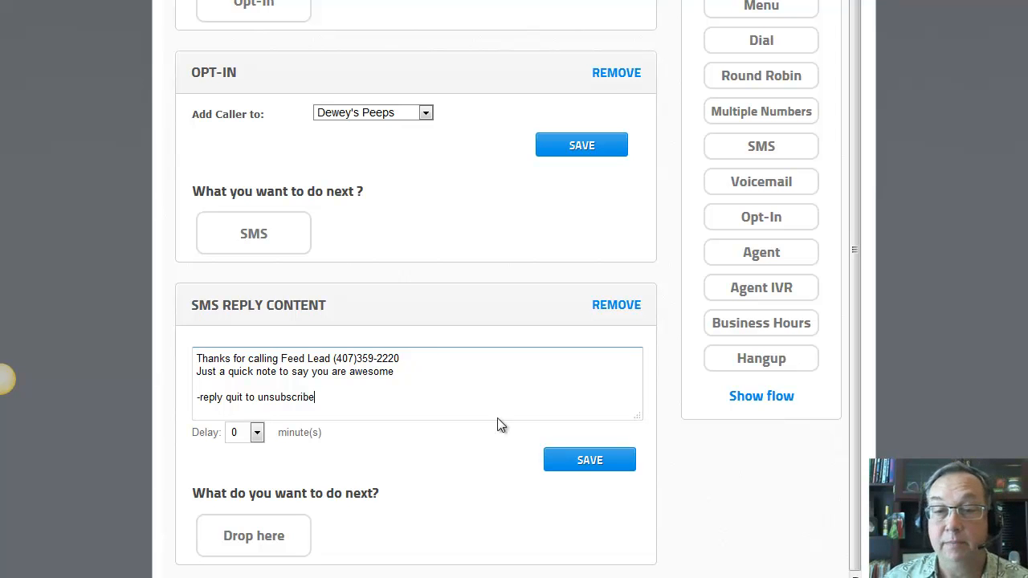
{"action": "left_click", "coordinate": [257, 436]}
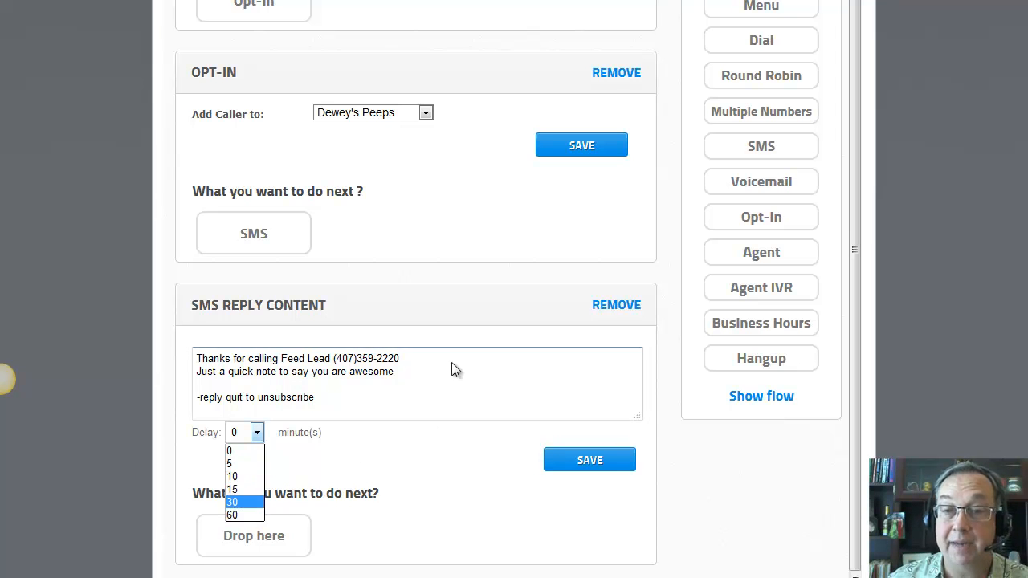
Set the SMS reply's send delay to 5 minutes
{"action": "left_click", "coordinate": [333, 405]}
{"action": "left_click", "coordinate": [257, 434]}
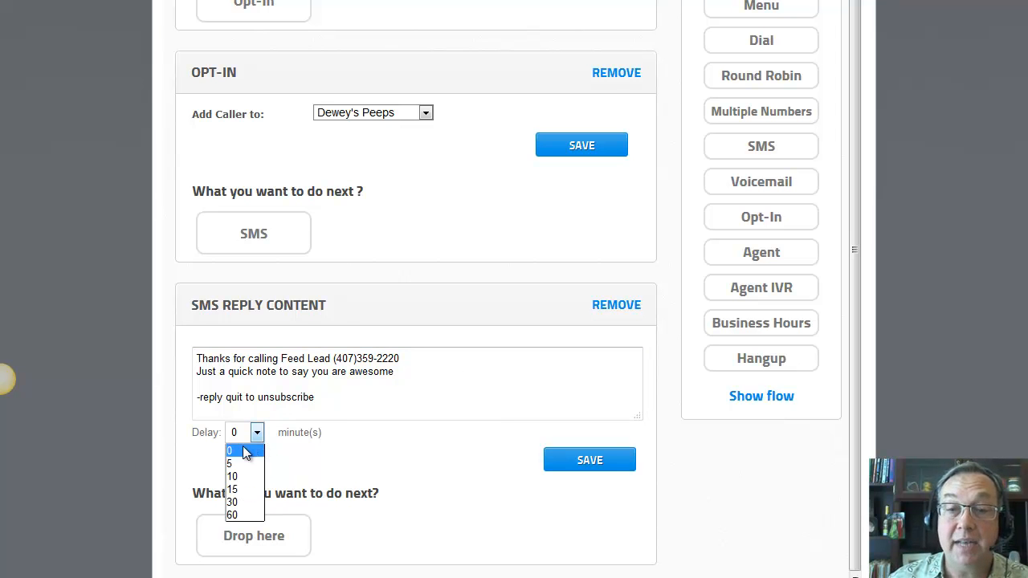
{"action": "left_click", "coordinate": [231, 405]}
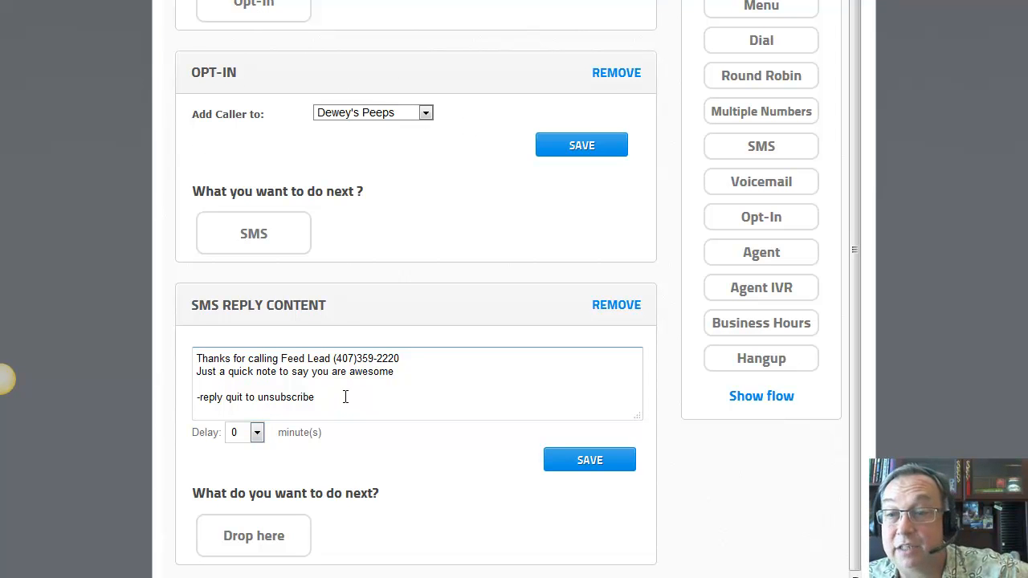
{"action": "left_click", "coordinate": [257, 432]}
{"action": "left_click", "coordinate": [259, 459]}
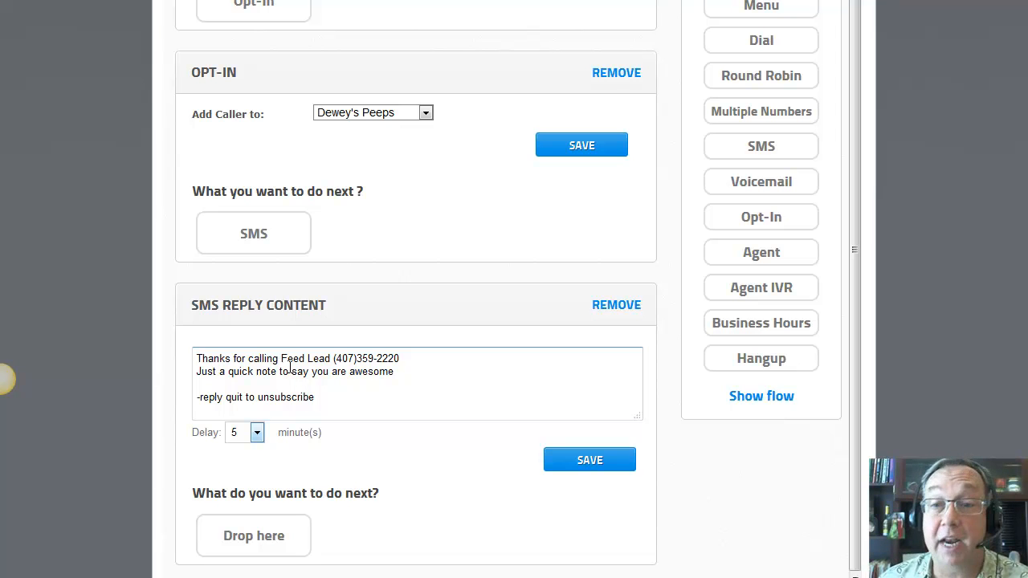
Add a space after the area code, then save the SMS text and dismiss the confirmation
{"action": "left_click", "coordinate": [359, 358]}
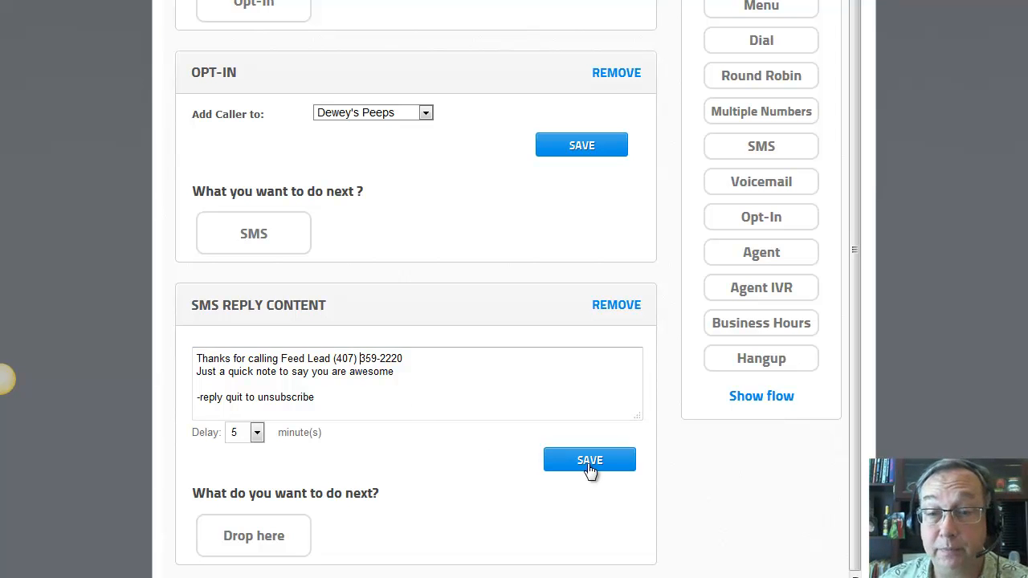
{"action": "left_click", "coordinate": [594, 470]}
{"action": "left_click", "coordinate": [590, 269]}
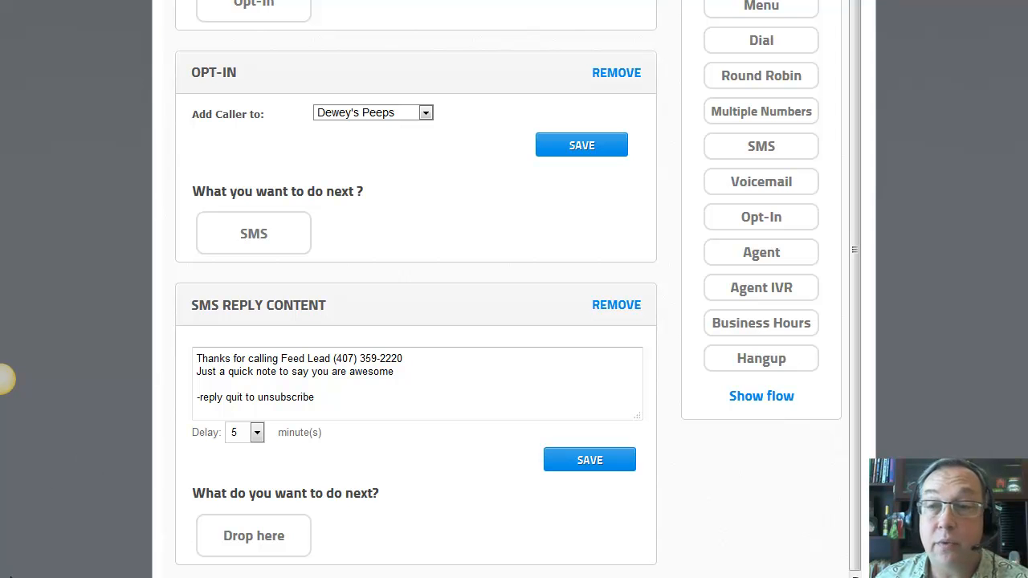
Drag a Greetings step under the SMS reply, then a Dial A Number step under Greetings
{"action": "scroll", "coordinate": [12, 575], "scroll_direction": "up", "scroll_amount": 2}
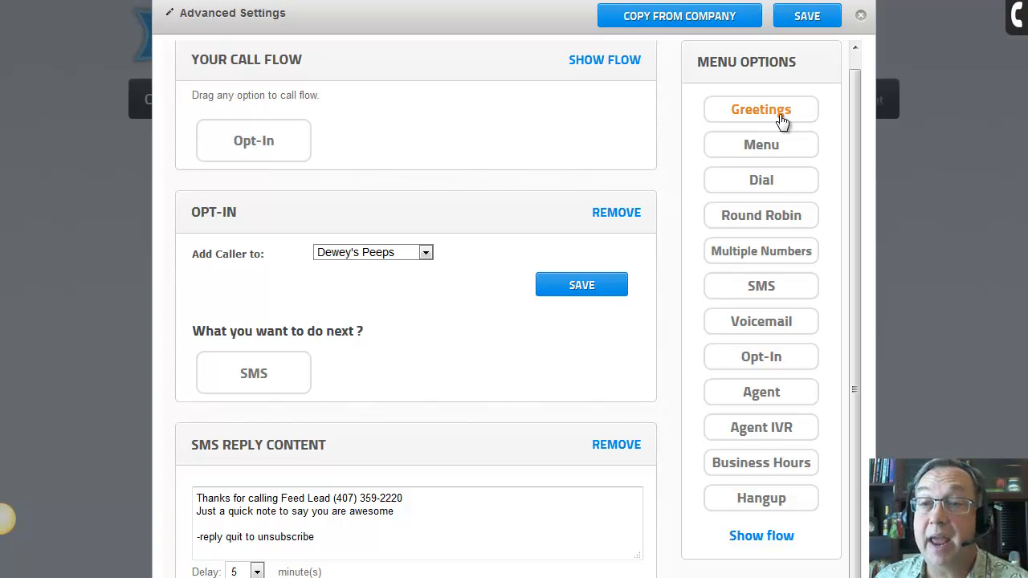
{"action": "left_click_drag", "start_coordinate": [781, 115], "coordinate": [241, 577]}
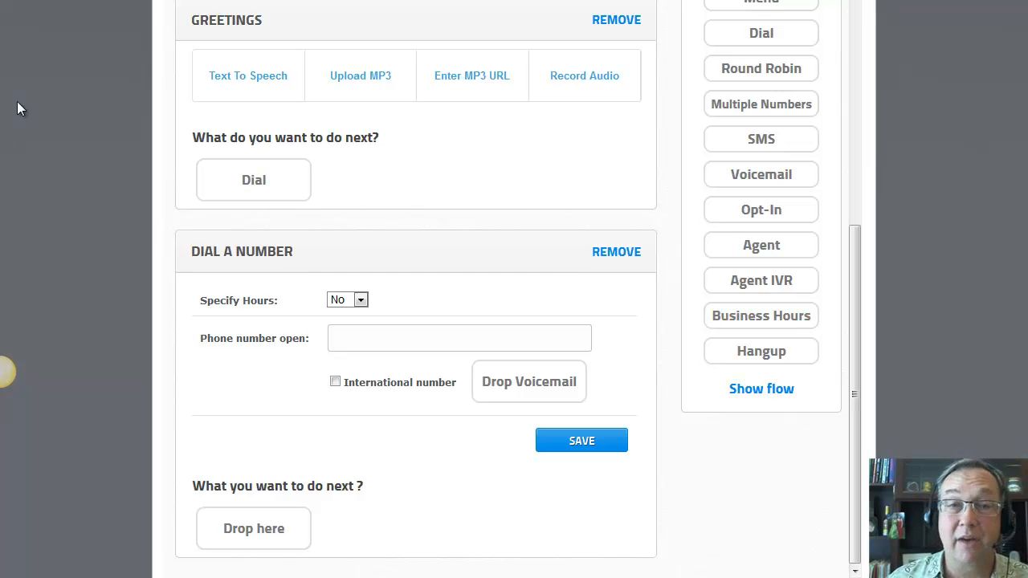
{"action": "scroll", "coordinate": [11, 2], "scroll_direction": "up", "scroll_amount": 2}
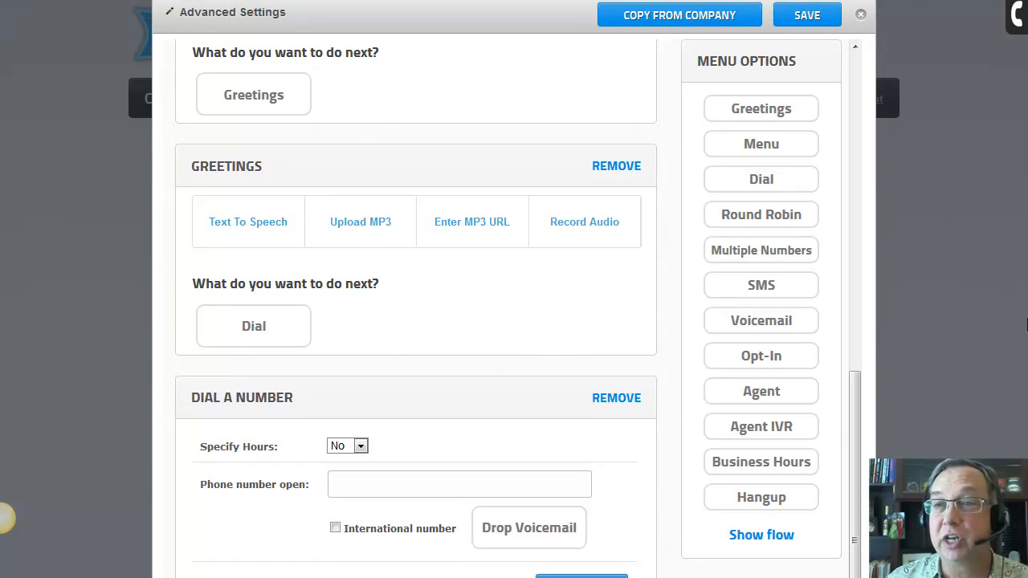
Save the advanced call flow, acknowledge 'Call flow saved!', and close the Advanced Settings dialog
{"action": "left_click", "coordinate": [852, 66]}
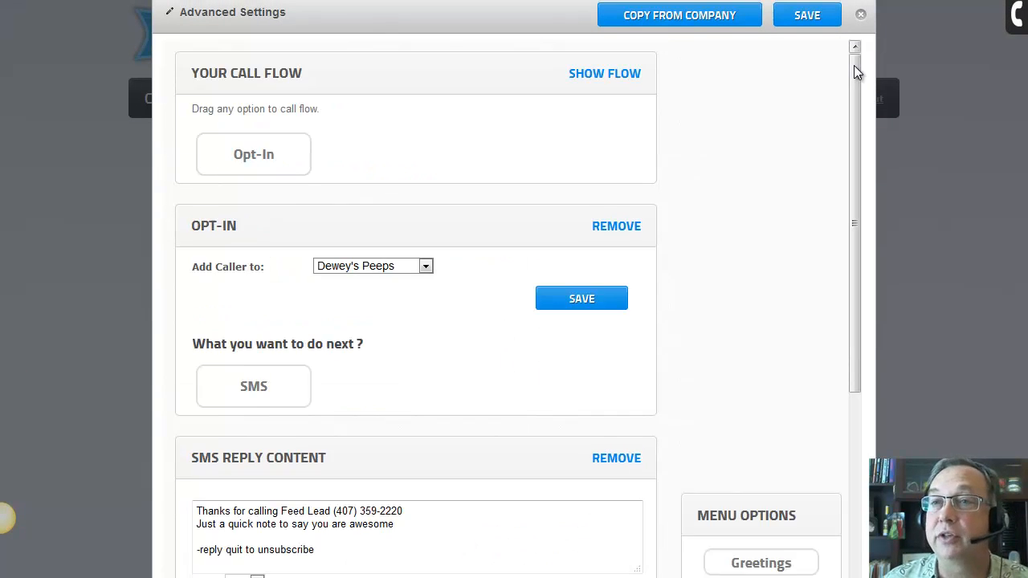
{"action": "left_click", "coordinate": [813, 15]}
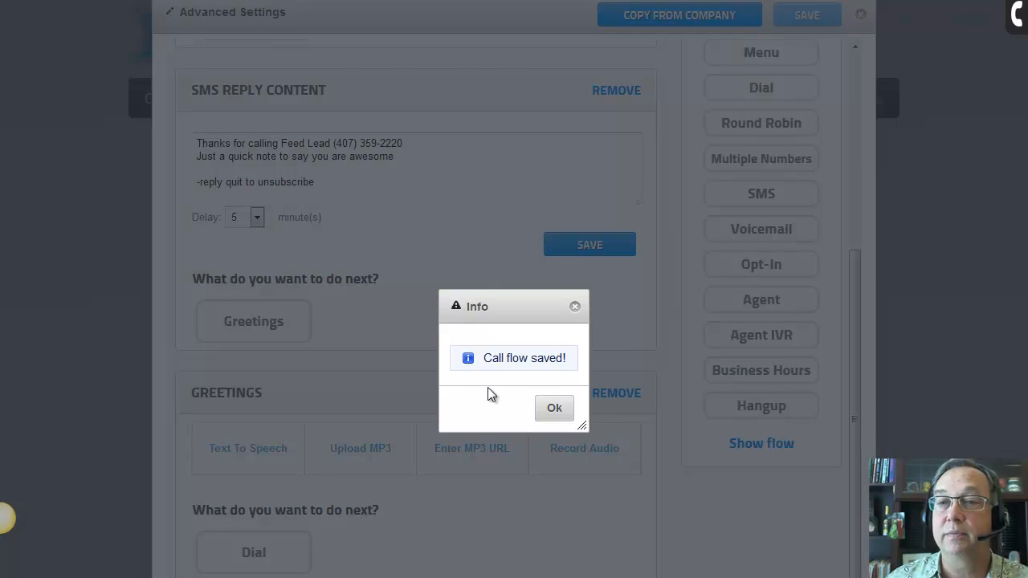
{"action": "left_click", "coordinate": [554, 408]}
{"action": "left_click", "coordinate": [860, 14]}
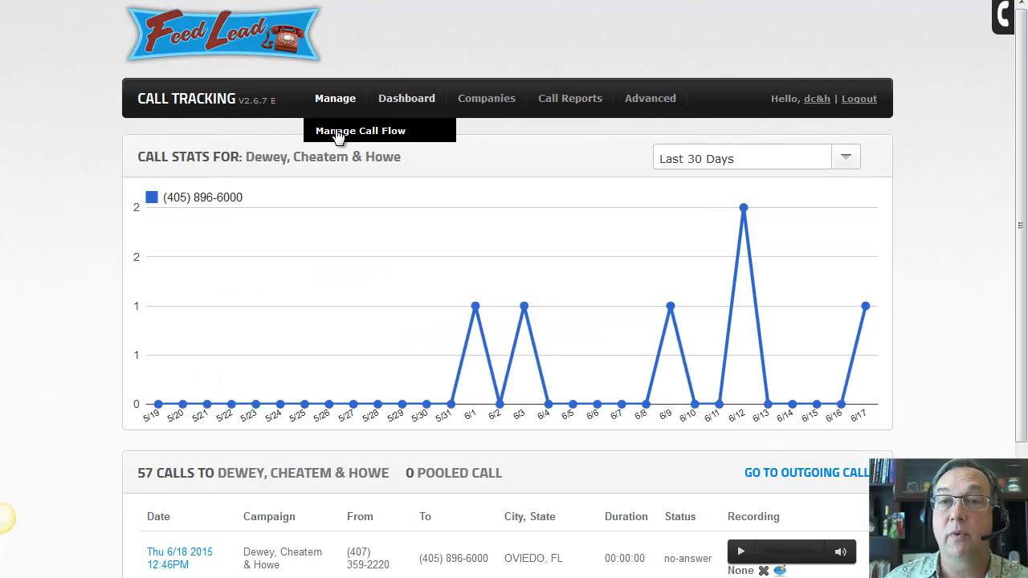
{"action": "mouse_move", "coordinate": [401, 104]}
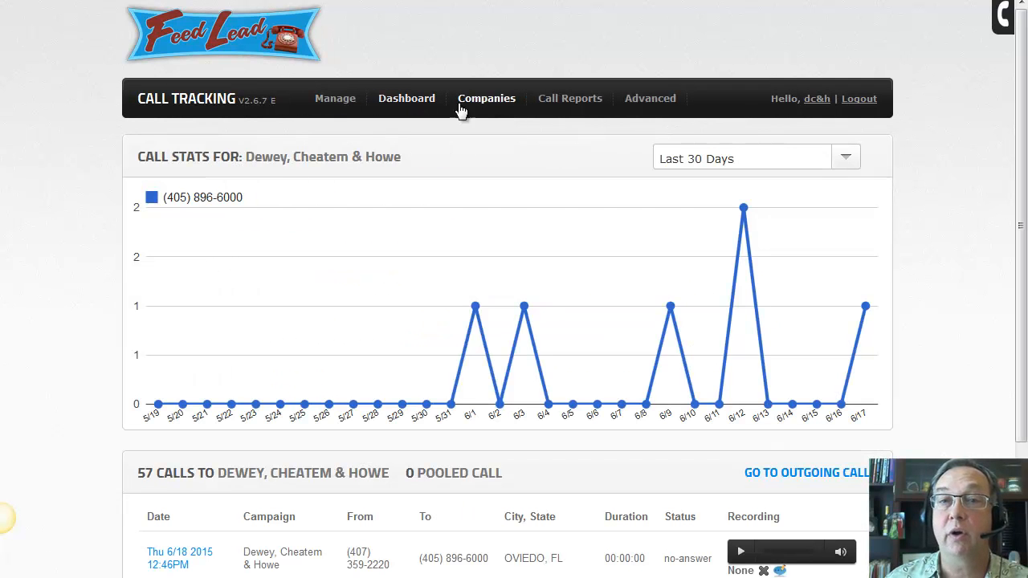
{"action": "mouse_move", "coordinate": [592, 111]}
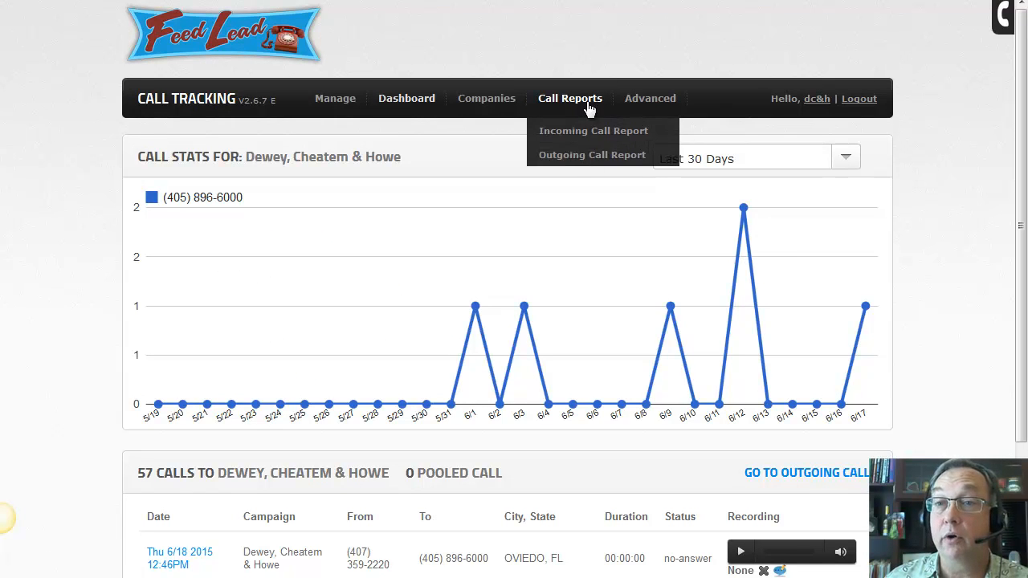
{"action": "mouse_move", "coordinate": [640, 106]}
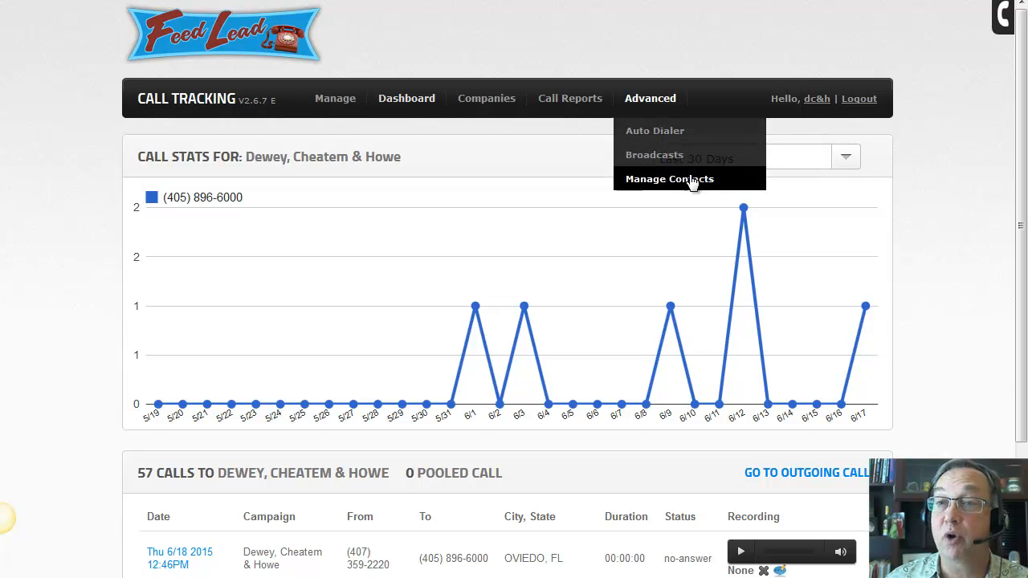
Open the built-in web phone and enter the test callback number
{"action": "left_click", "coordinate": [1002, 24]}
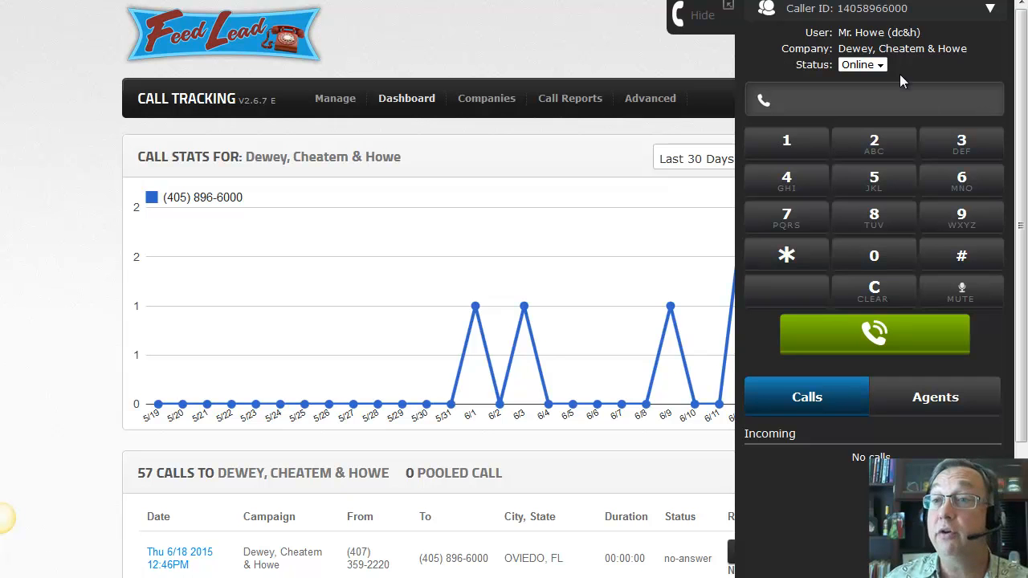
{"action": "left_click", "coordinate": [794, 157]}
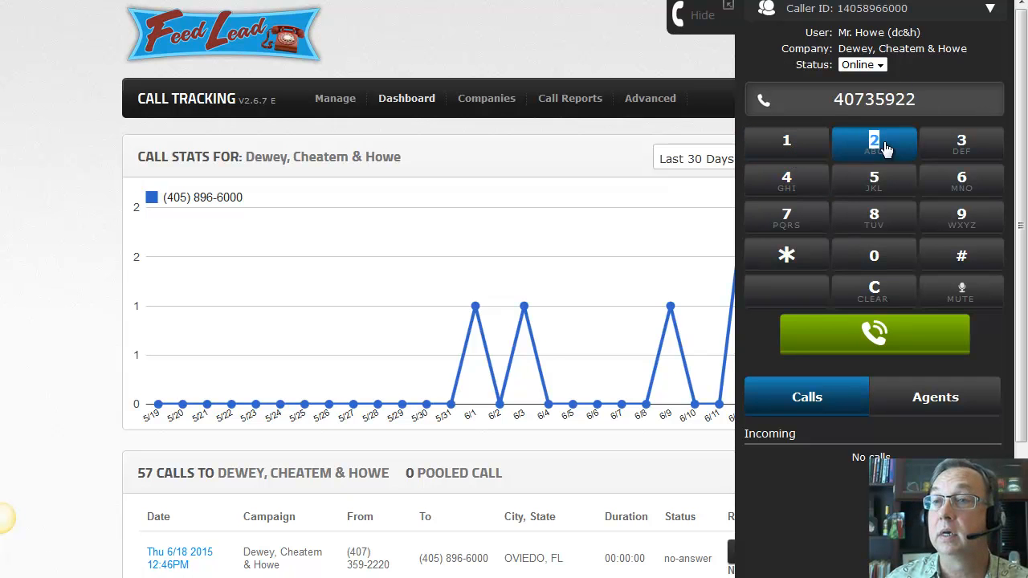
{"action": "left_click", "coordinate": [886, 148]}
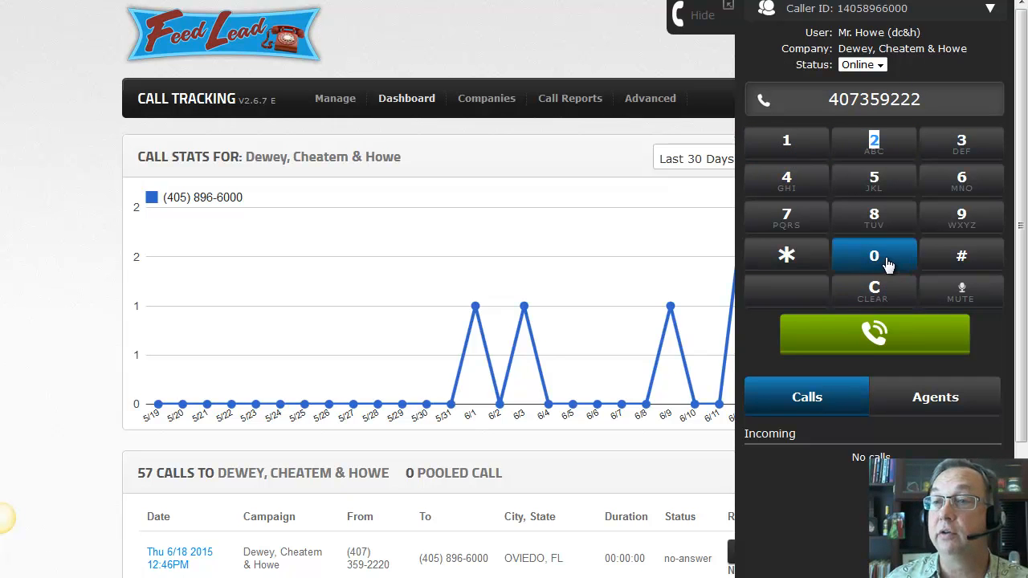
{"action": "left_click", "coordinate": [883, 259]}
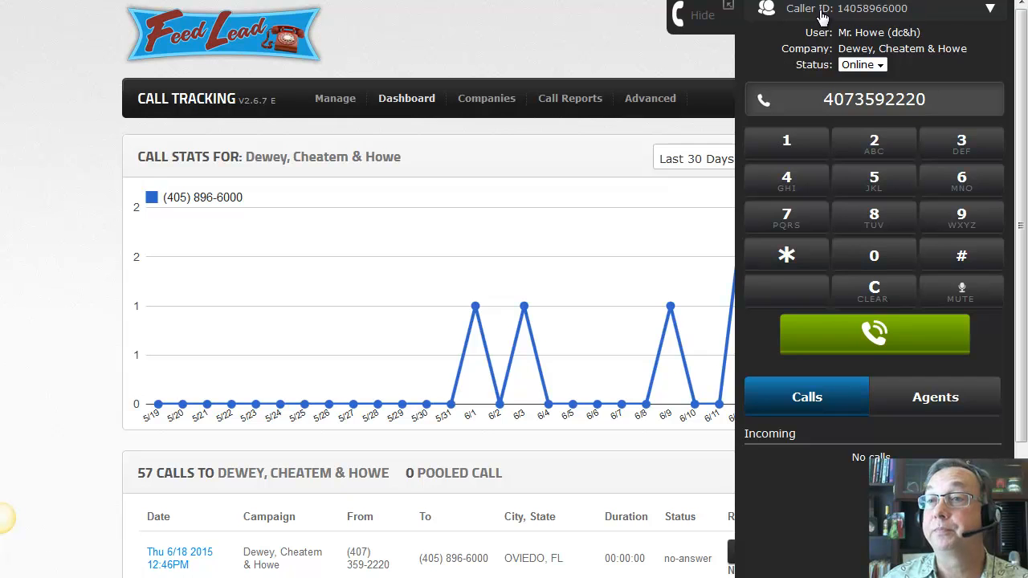
{"action": "left_click", "coordinate": [991, 11]}
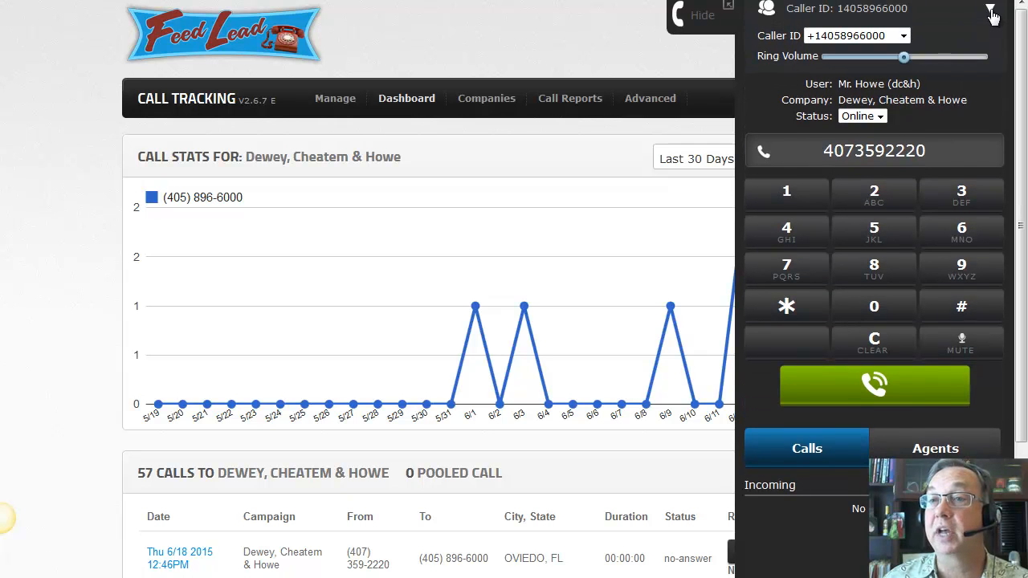
{"action": "left_click", "coordinate": [991, 12]}
Place the test call, answer its prompt with 1, hang up, and hide the web phone
{"action": "left_click", "coordinate": [899, 332]}
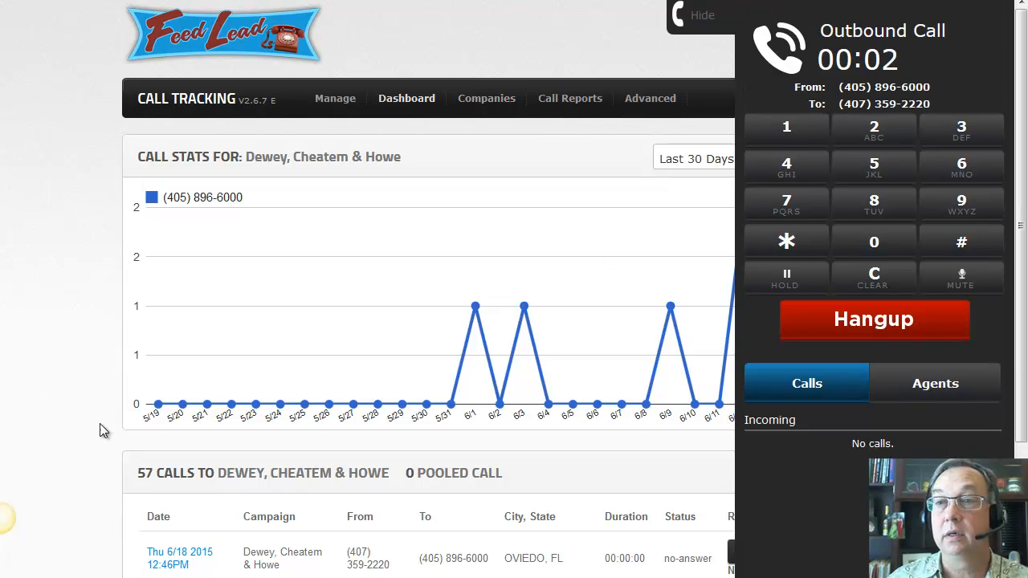
{"action": "left_click", "coordinate": [794, 135]}
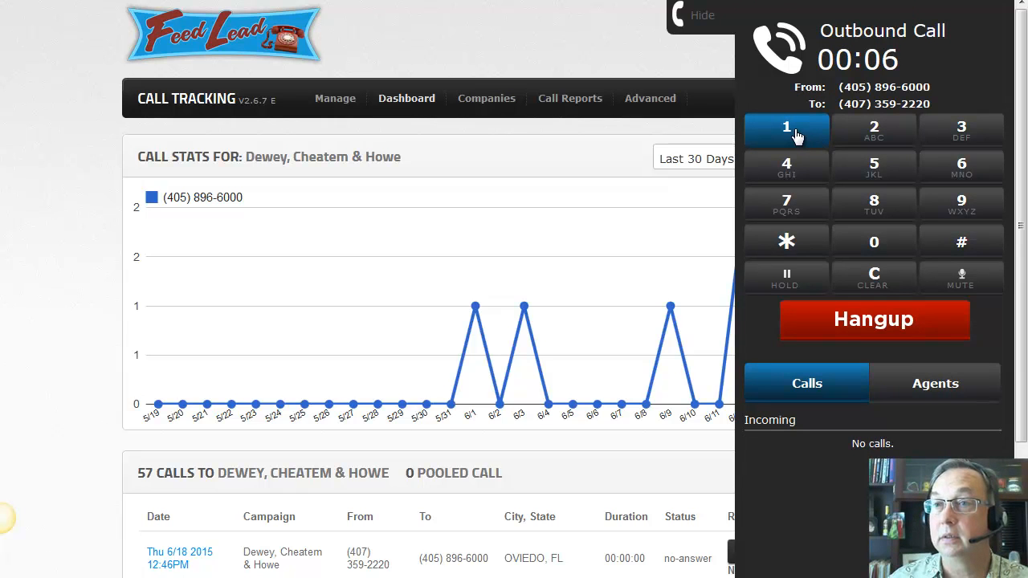
{"action": "left_click", "coordinate": [872, 322]}
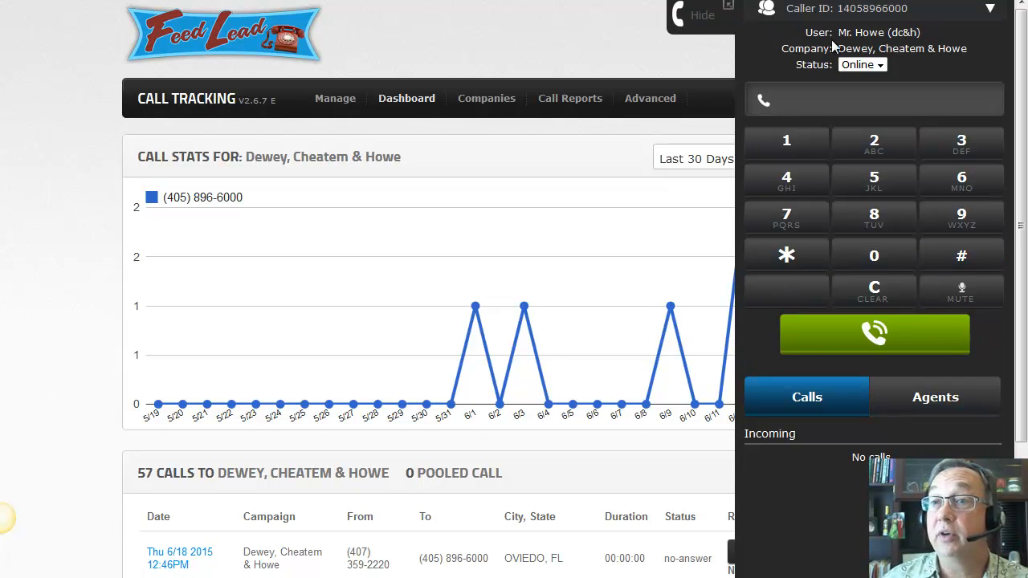
{"action": "left_click", "coordinate": [697, 19]}
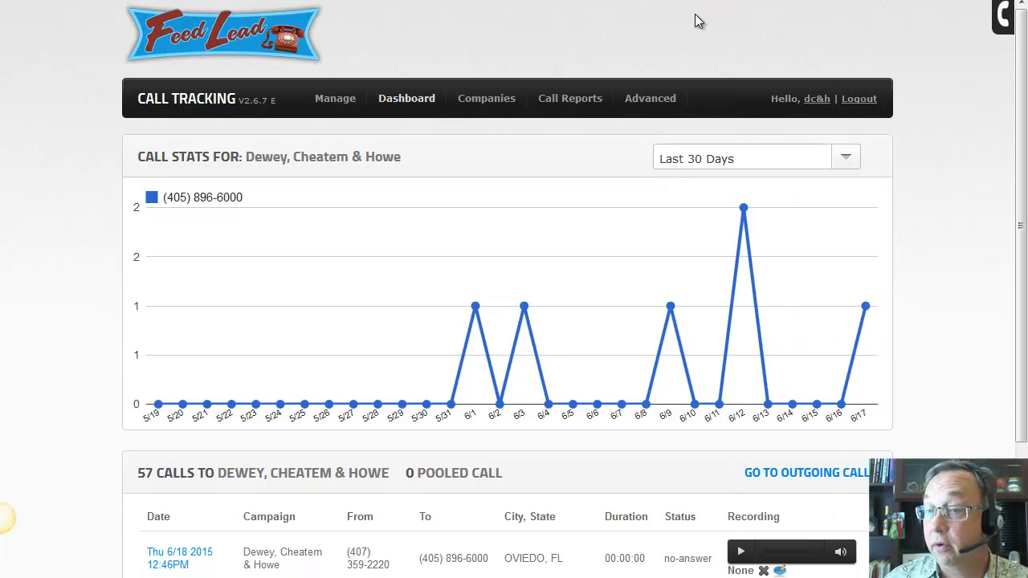